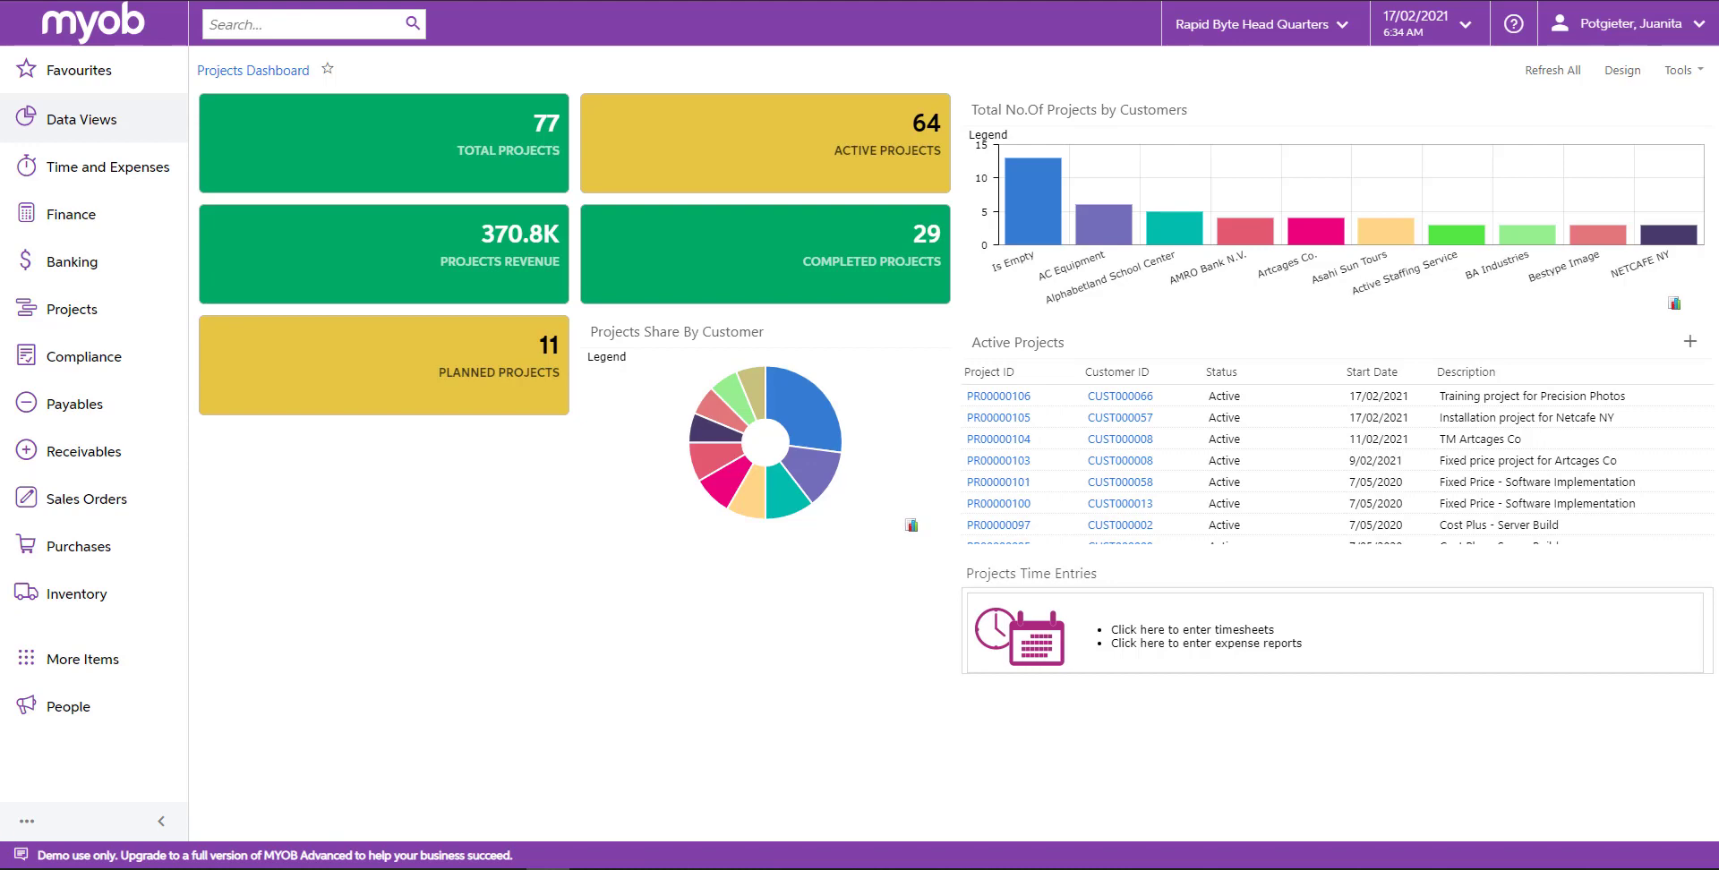
# Sign out and sign back in as another employee with that employee's username and account password.
pyautogui.click(1609, 41)
pyautogui.click(1649, 179)
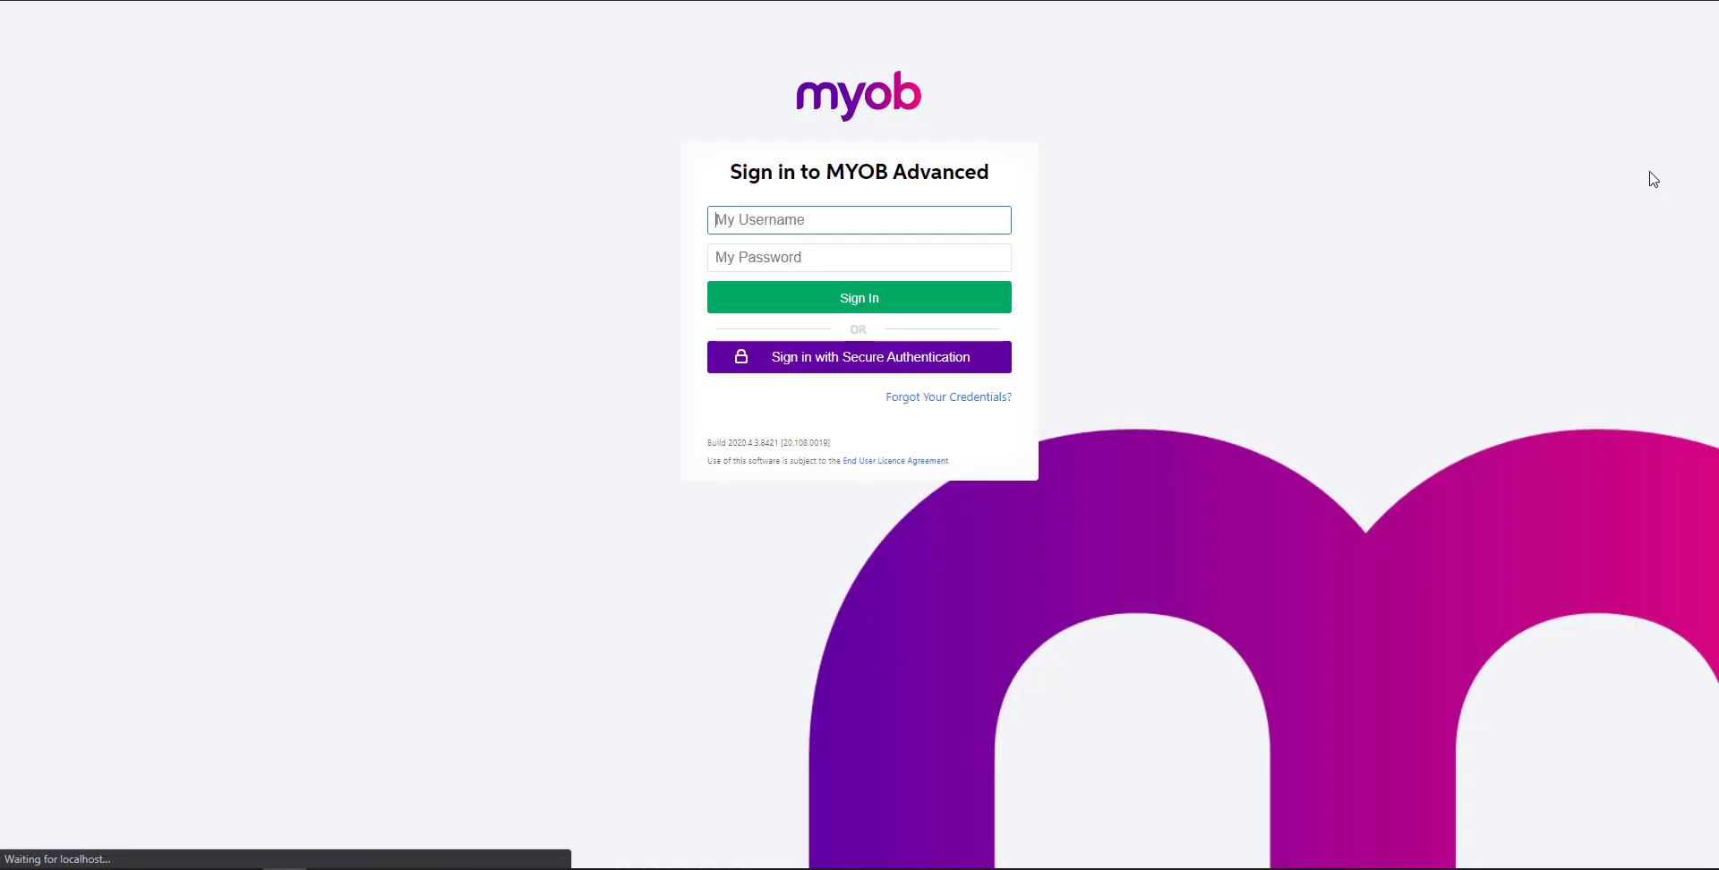
pyautogui.click(925, 219)
pyautogui.write('belcher')
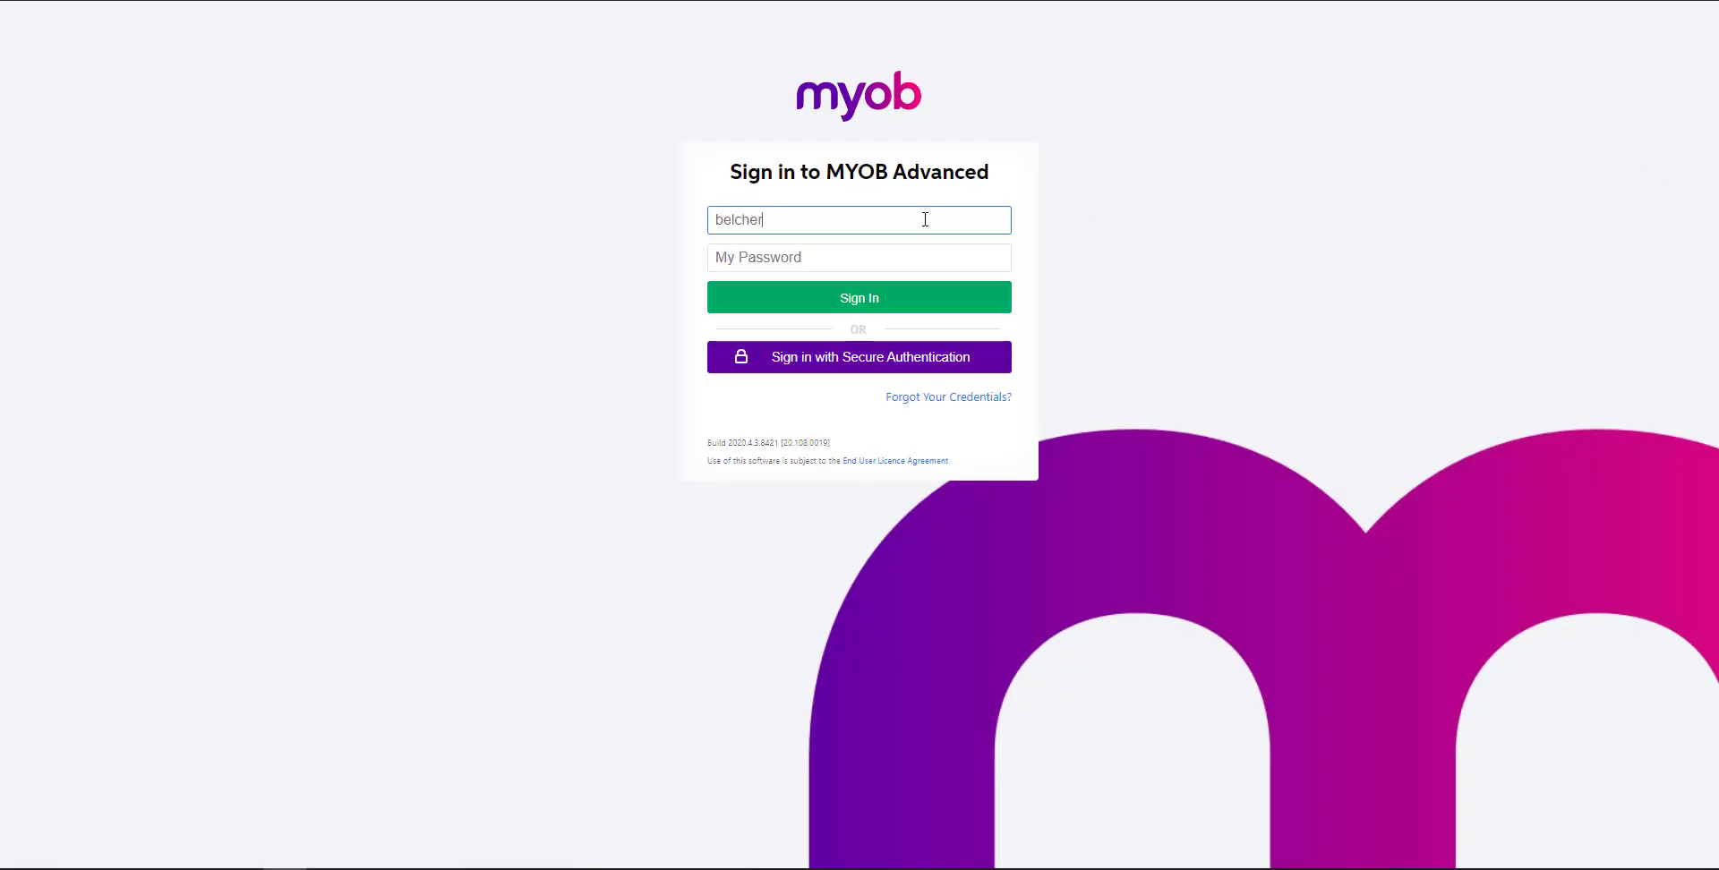
pyautogui.press('Tab')
pyautogui.write('********')
pyautogui.press('Return')
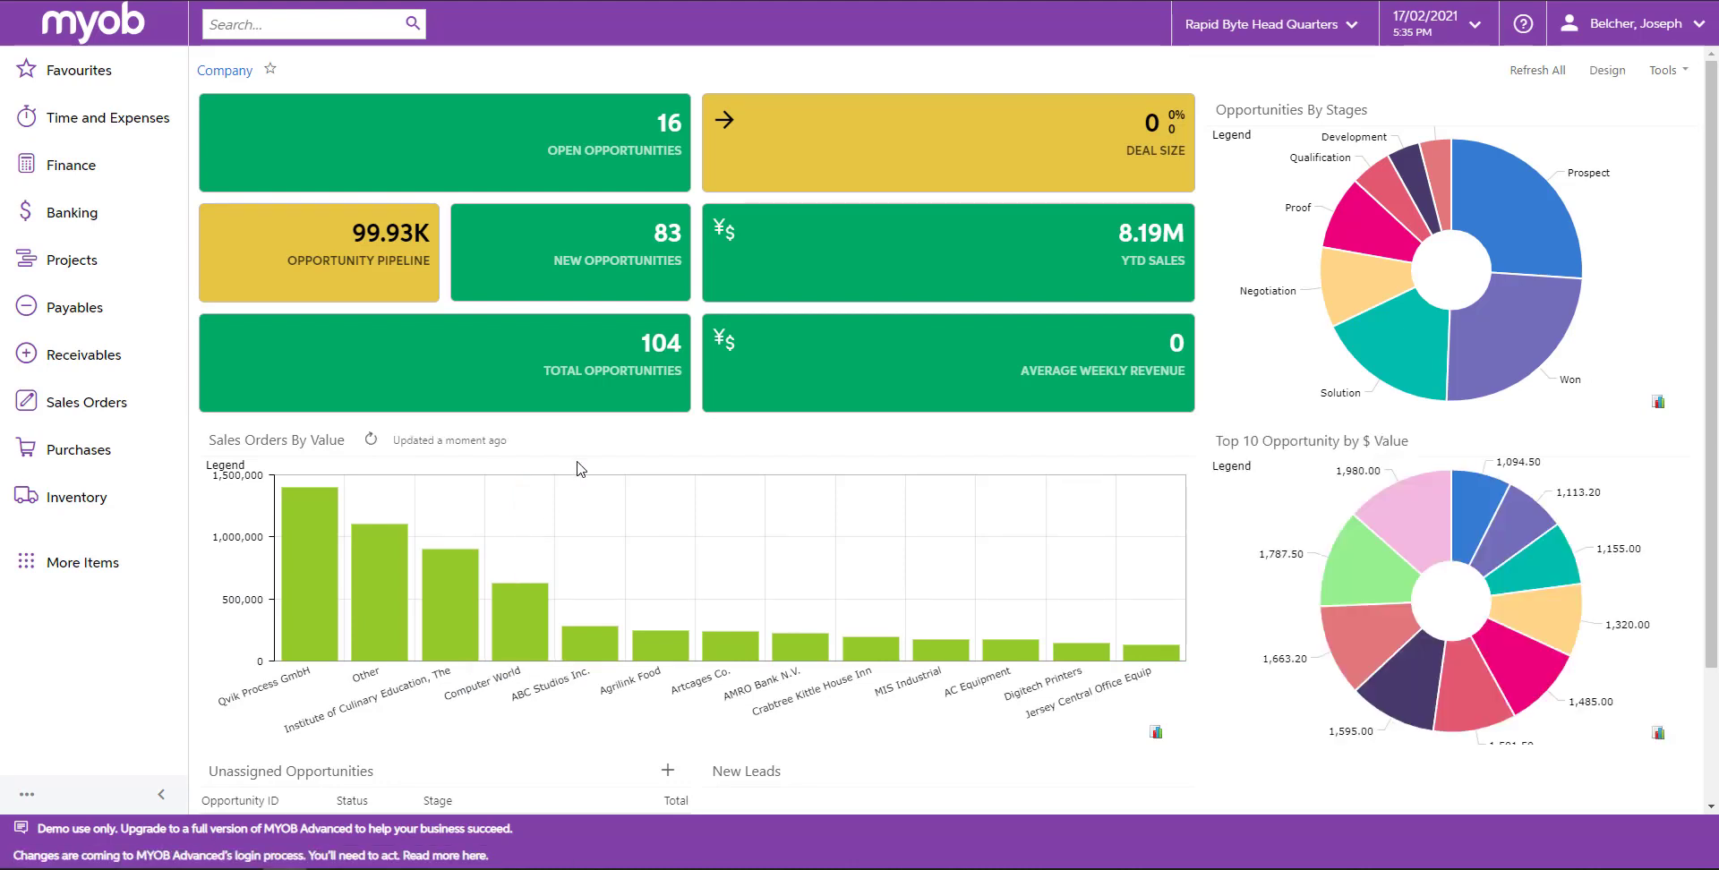
# Open a new Employee Time Card from Time and Expenses and add a summary line.
pyautogui.click(116, 115)
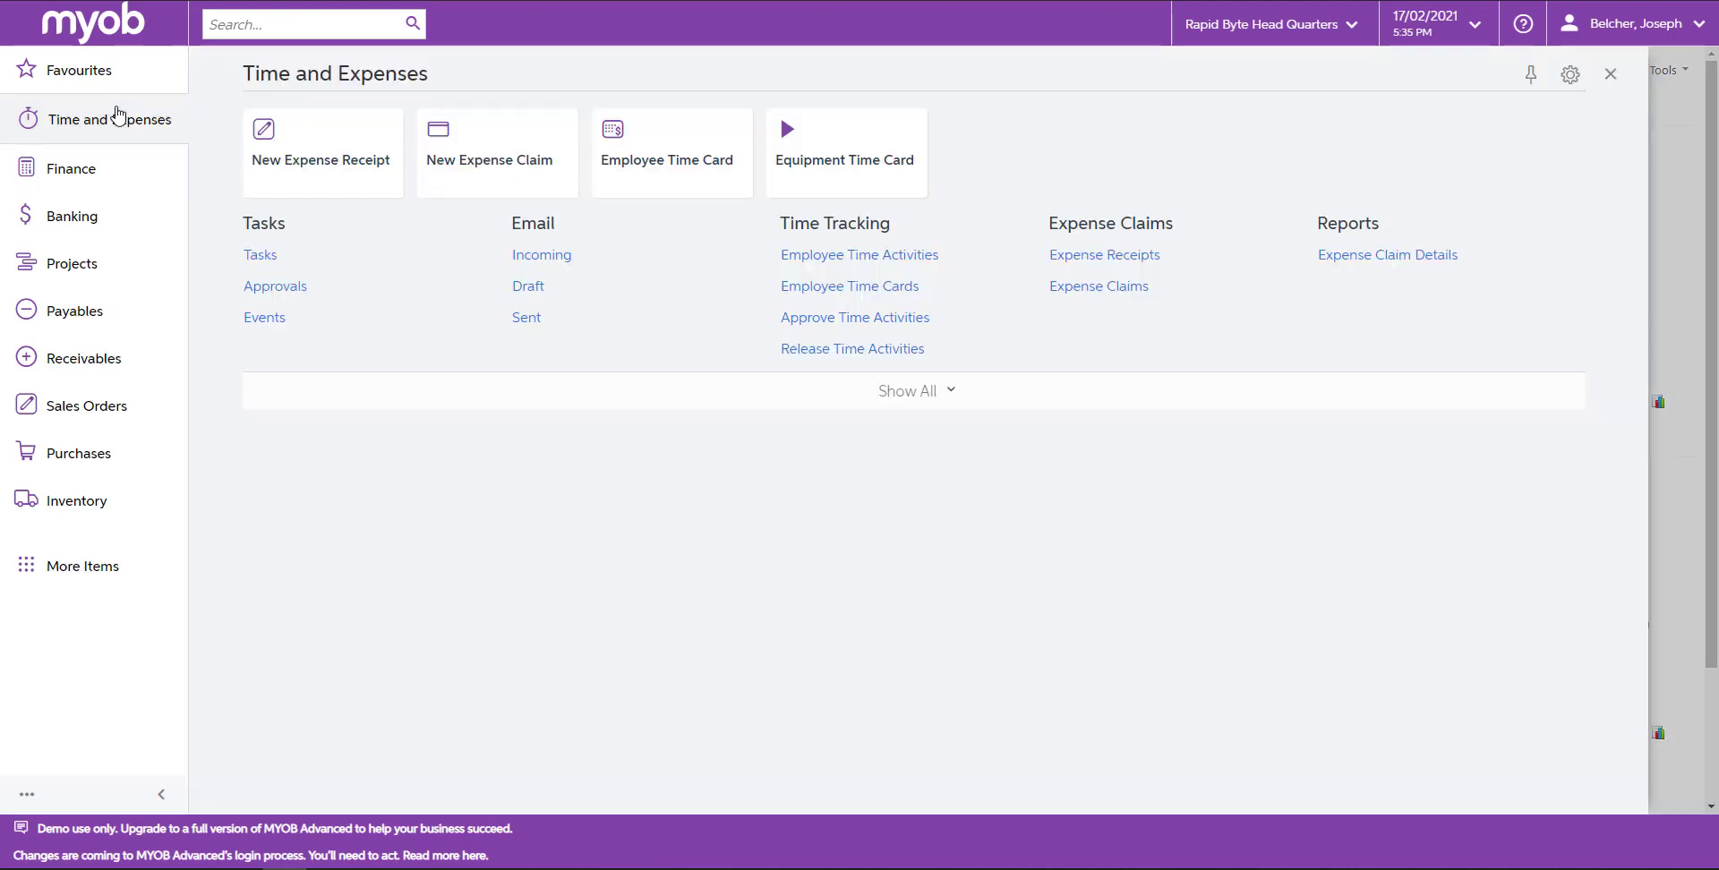
pyautogui.click(653, 168)
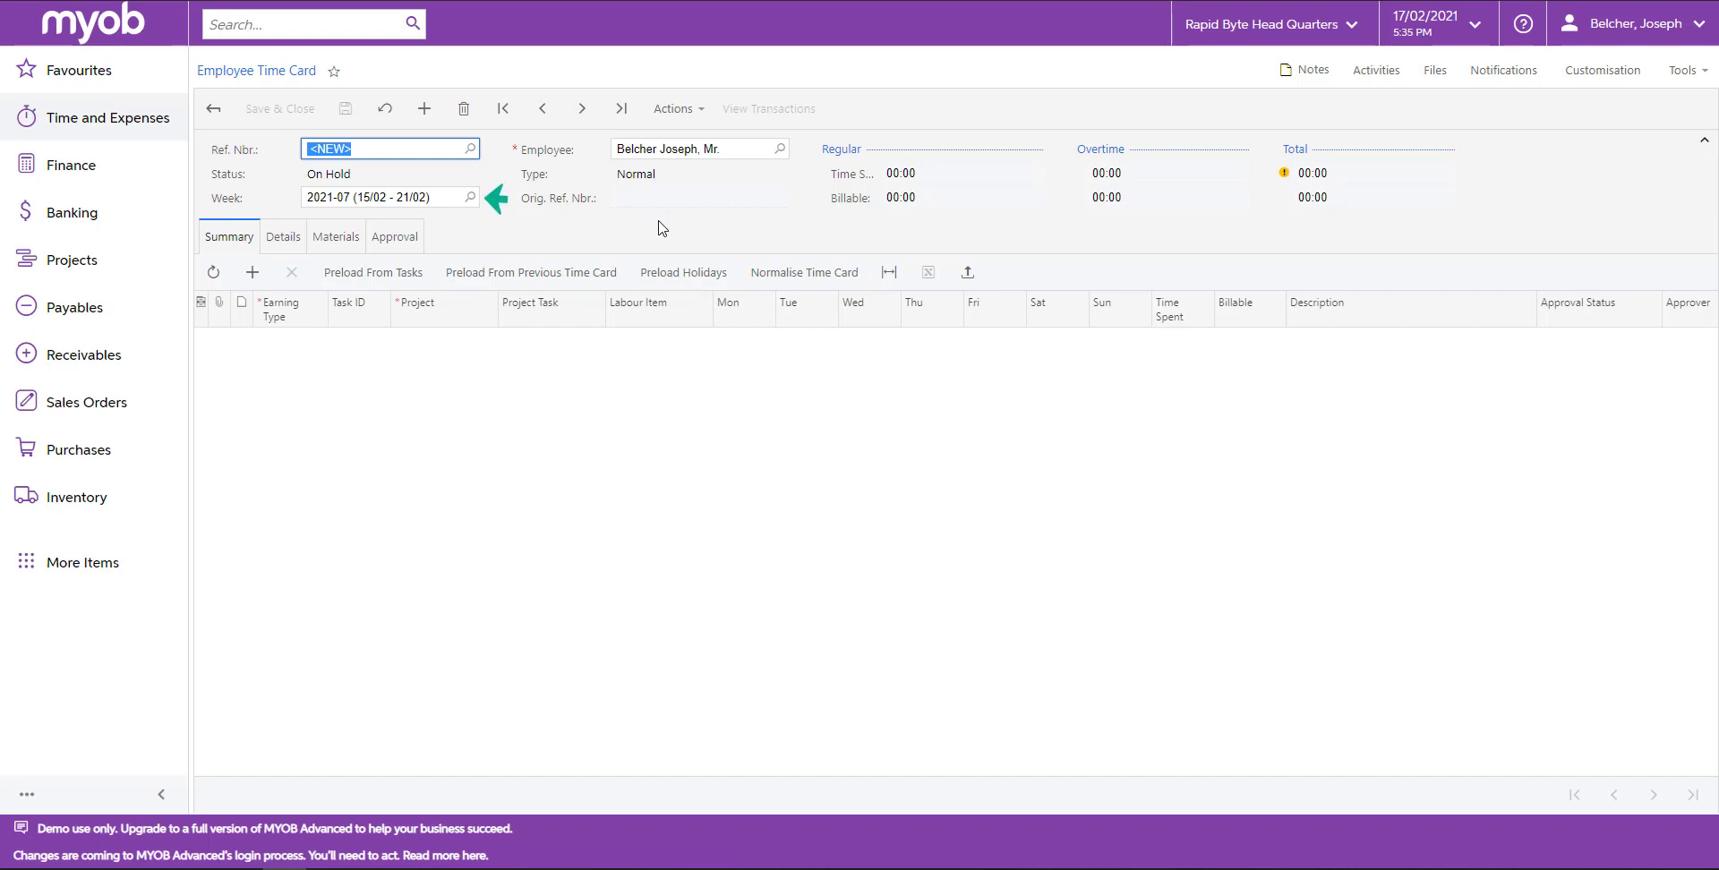
pyautogui.click(270, 381)
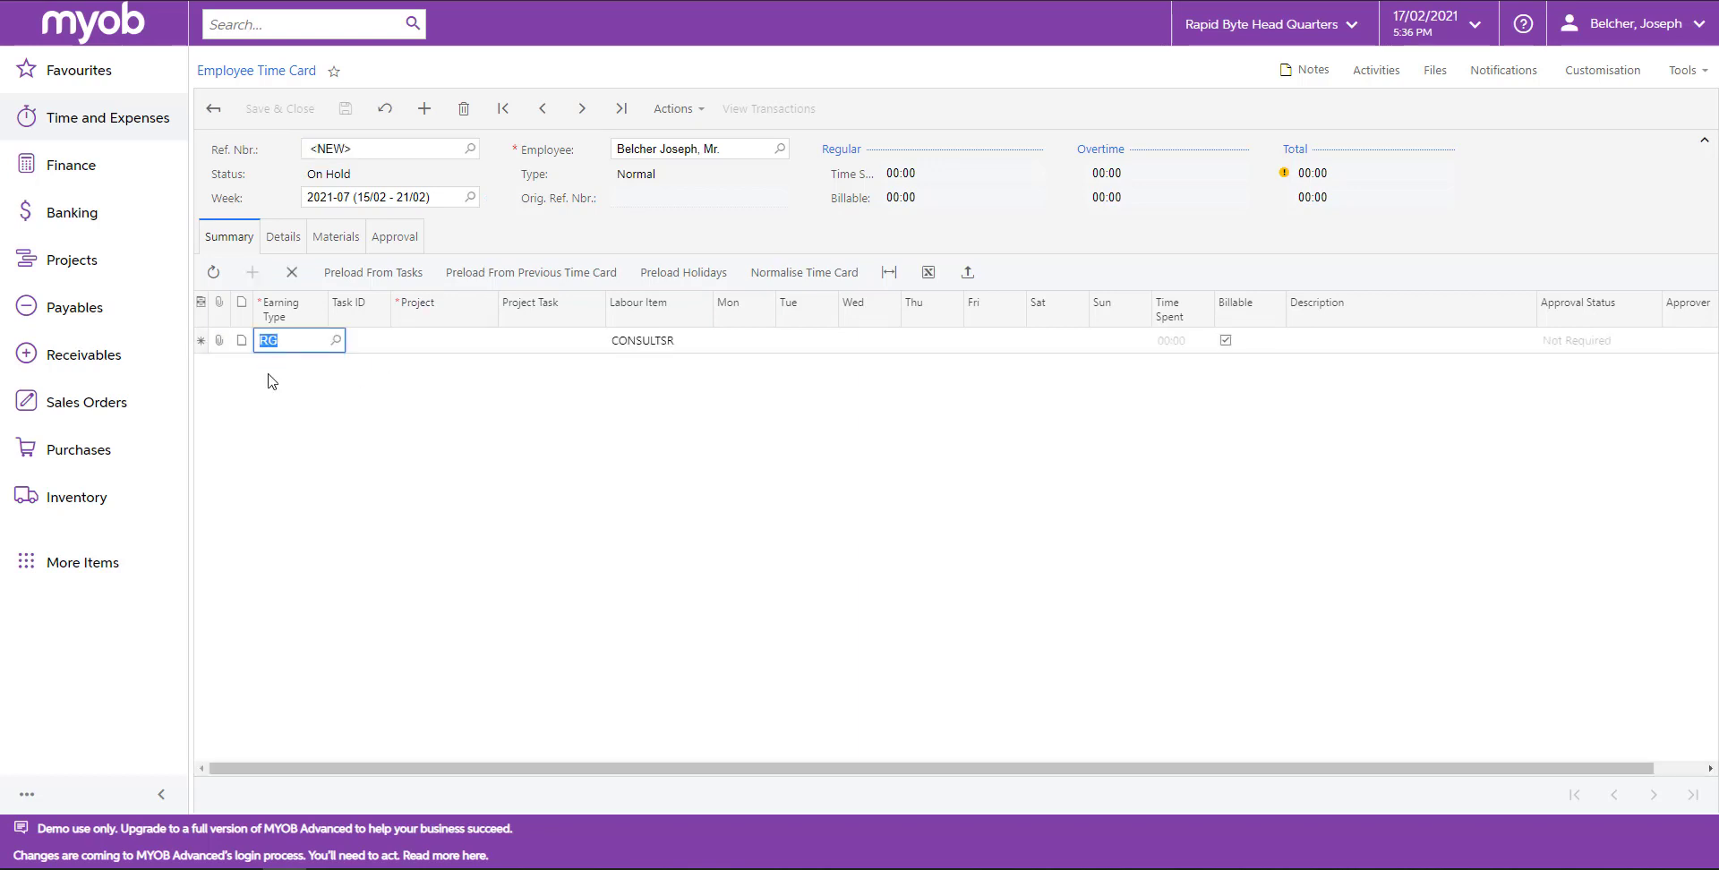
# Set the line's project to PR00000106 and its project task to SC.
pyautogui.click(465, 339)
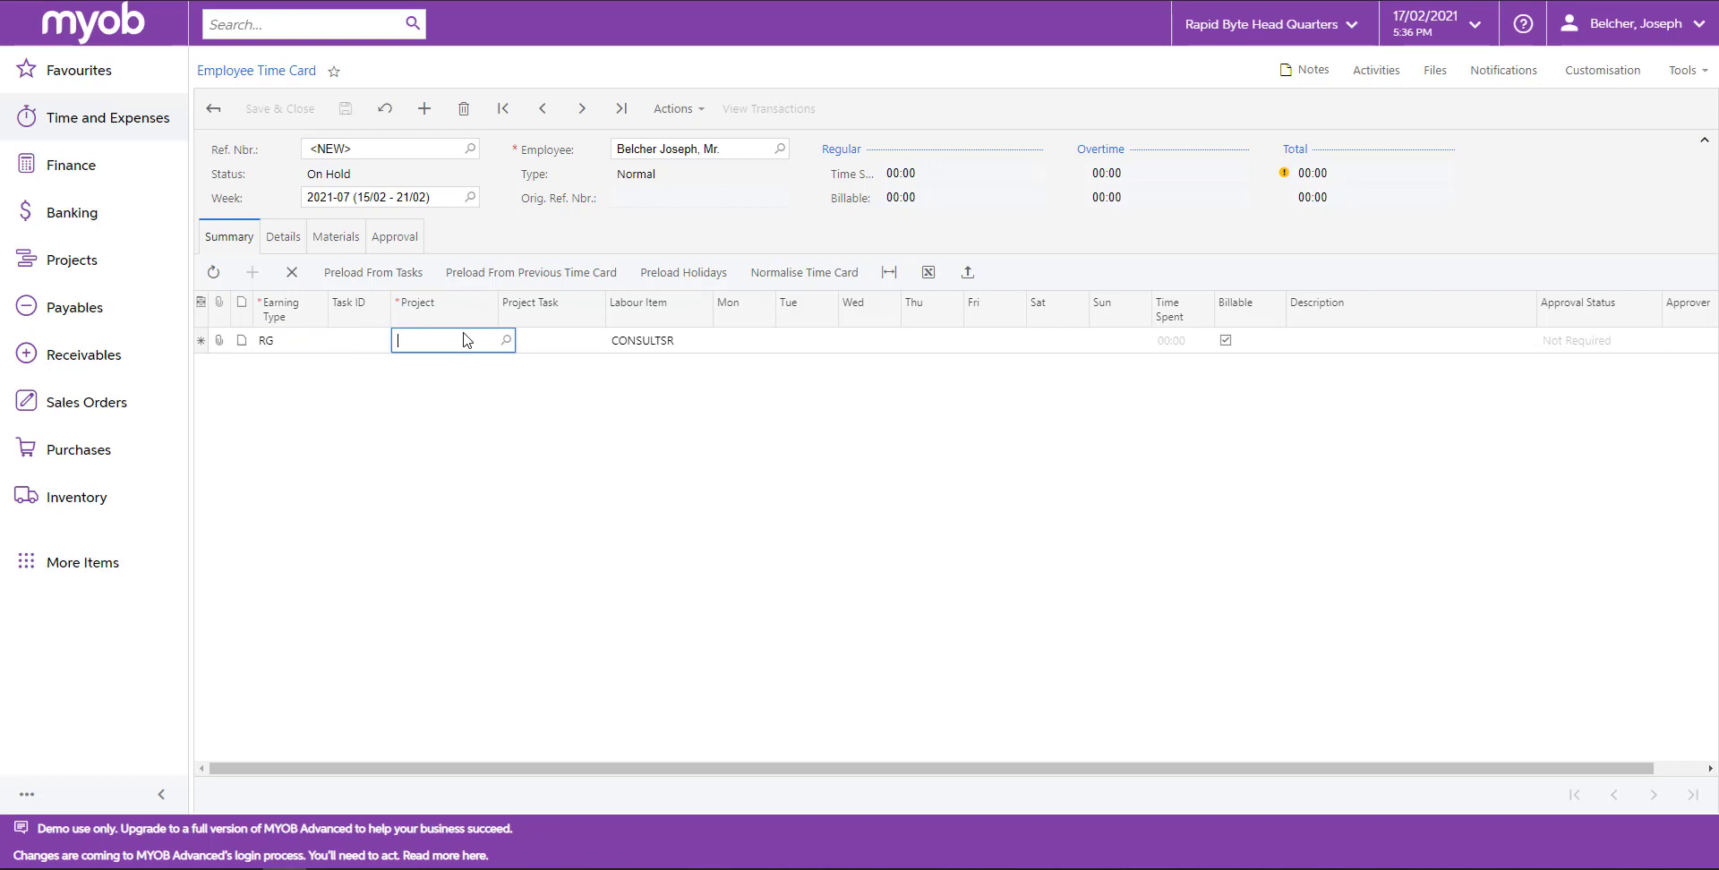
pyautogui.write('aus')
pyautogui.click(482, 363)
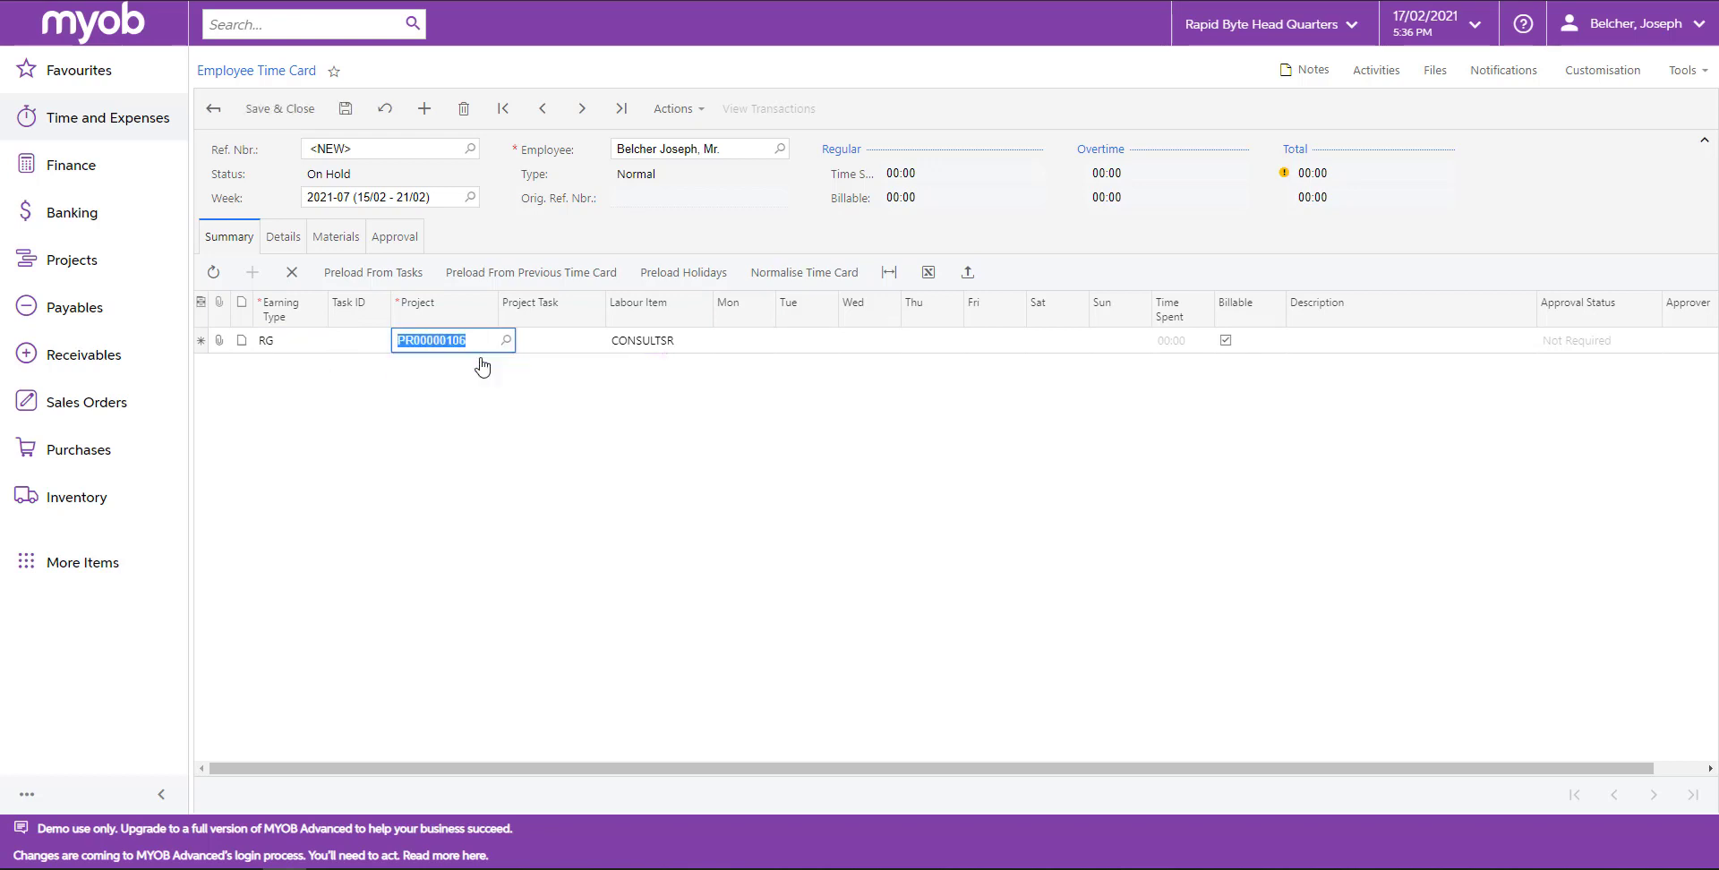
pyautogui.press('Tab')
pyautogui.write('se')
pyautogui.click(622, 366)
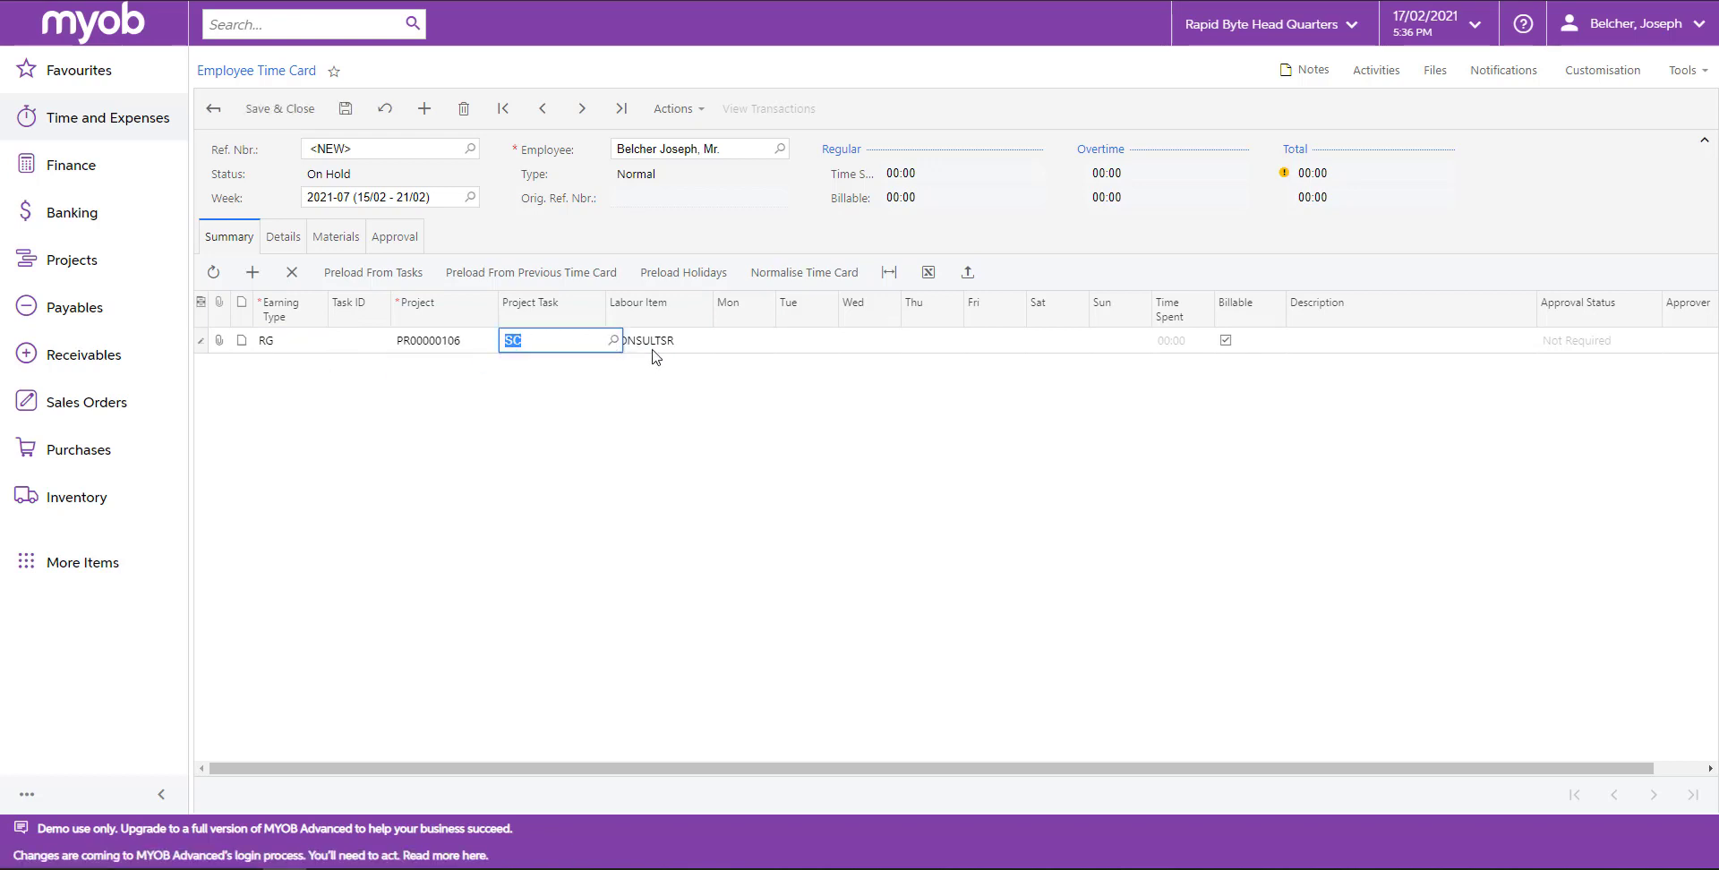
# Enter 8 hours for Monday and Tuesday and the description Senior Consultant Task on the line.
pyautogui.press('Tab')
pyautogui.press('Tab')
pyautogui.write('8')
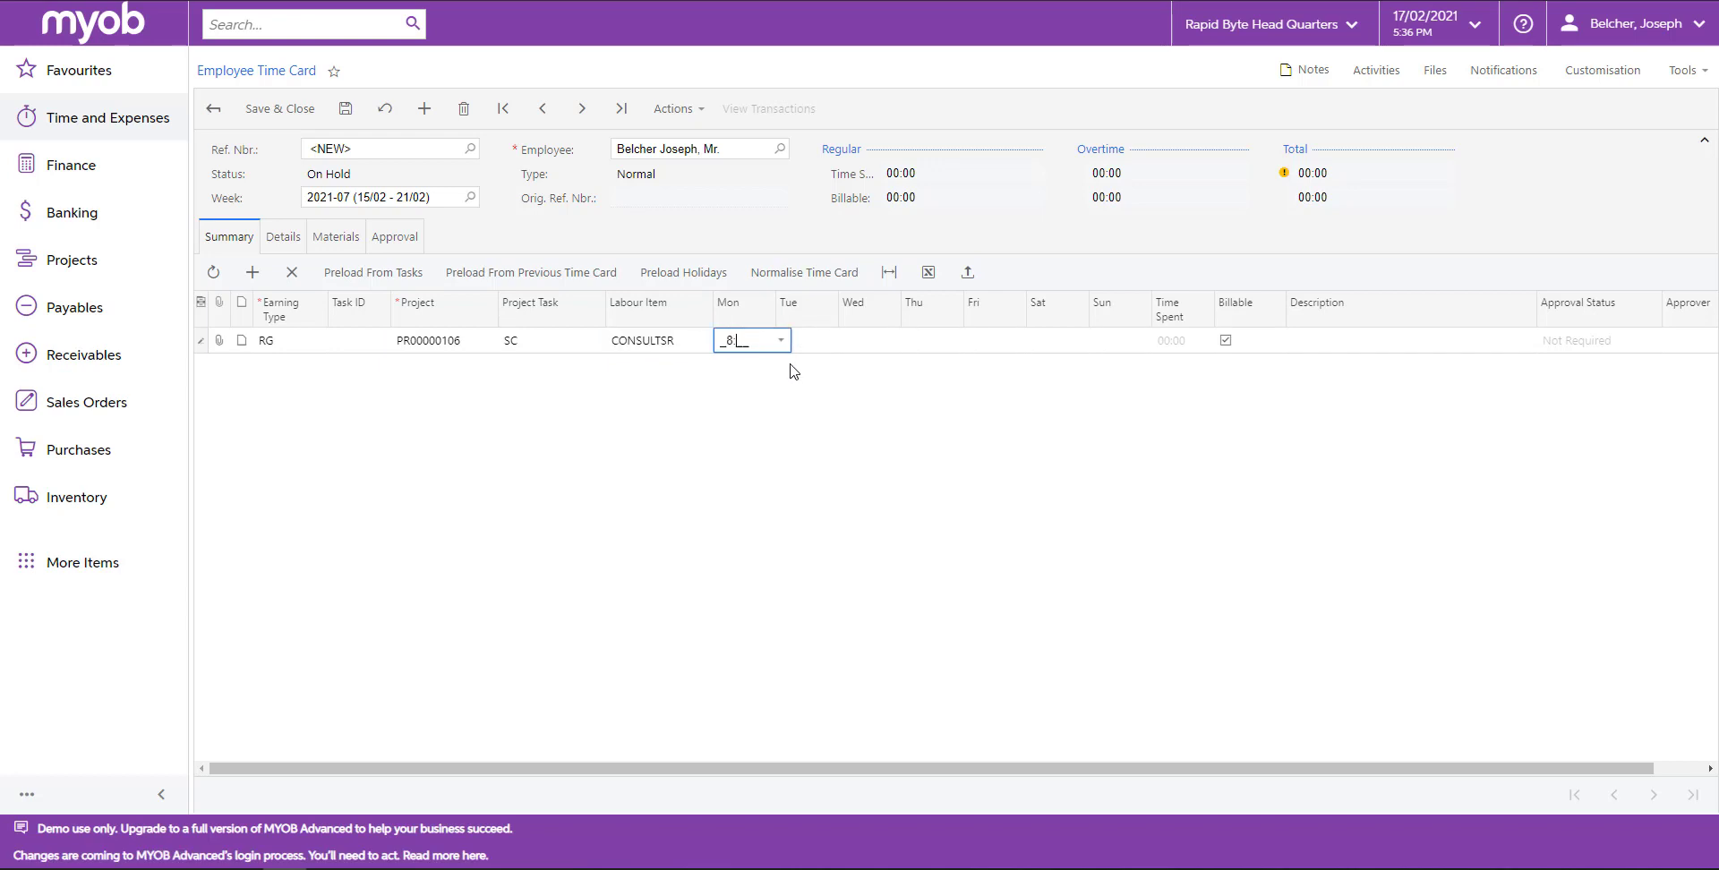
pyautogui.press('Tab')
pyautogui.write('8')
pyautogui.press('Tab')
pyautogui.click(1323, 341)
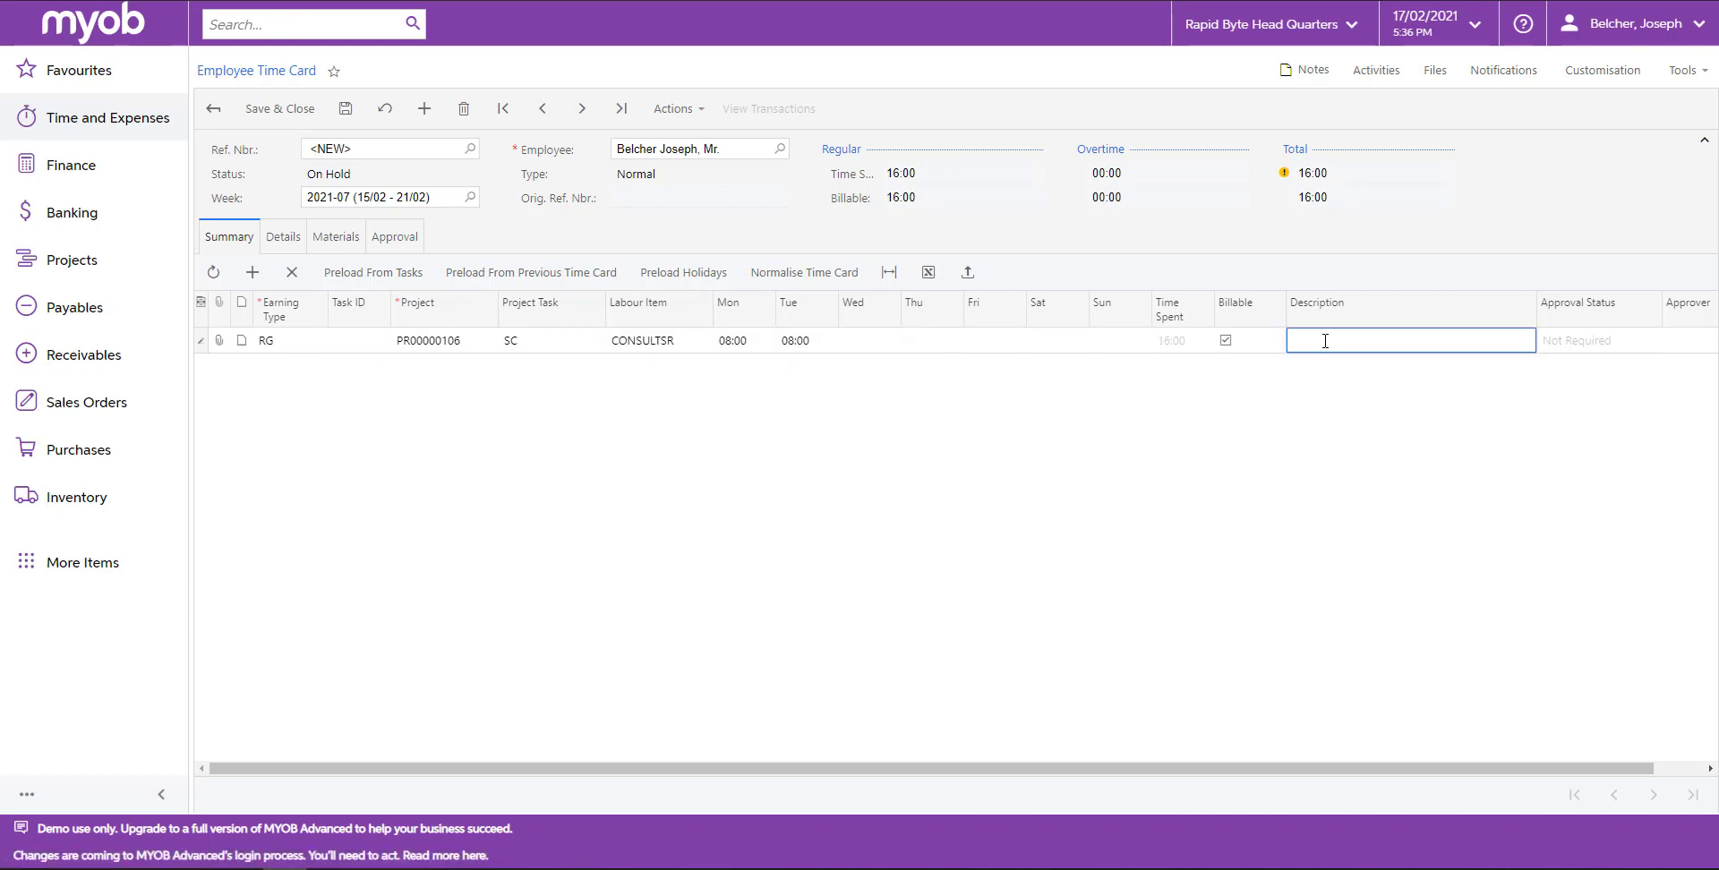
pyautogui.write('Senior Consultant Task')
pyautogui.click(1343, 380)
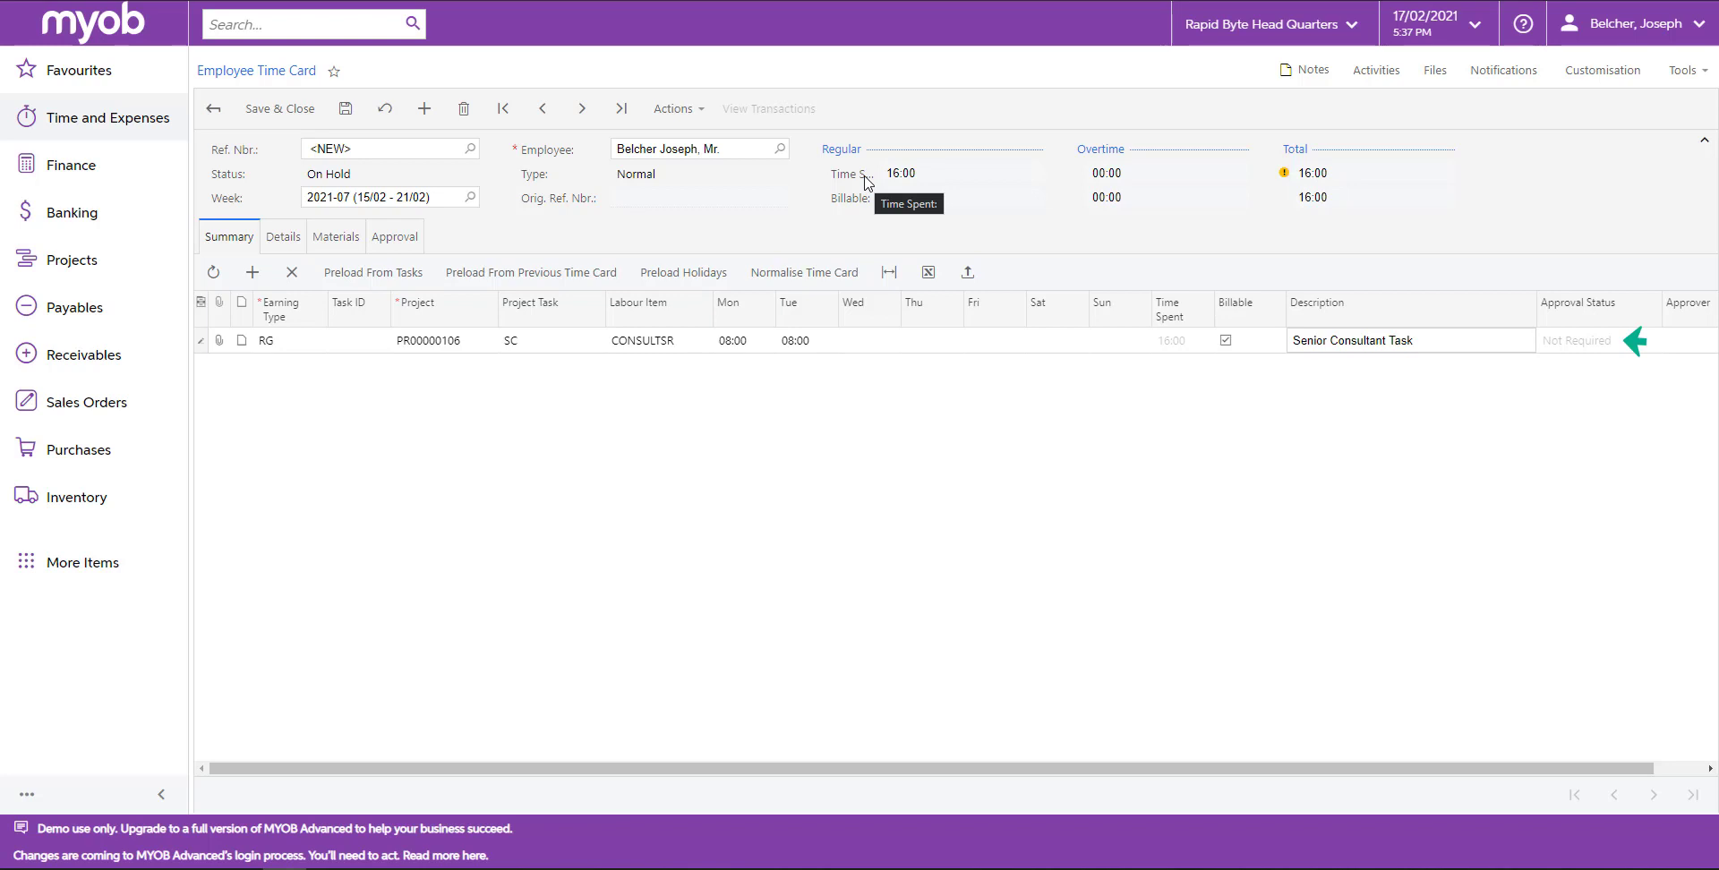
# Save the time card and submit it.
pyautogui.click(346, 108)
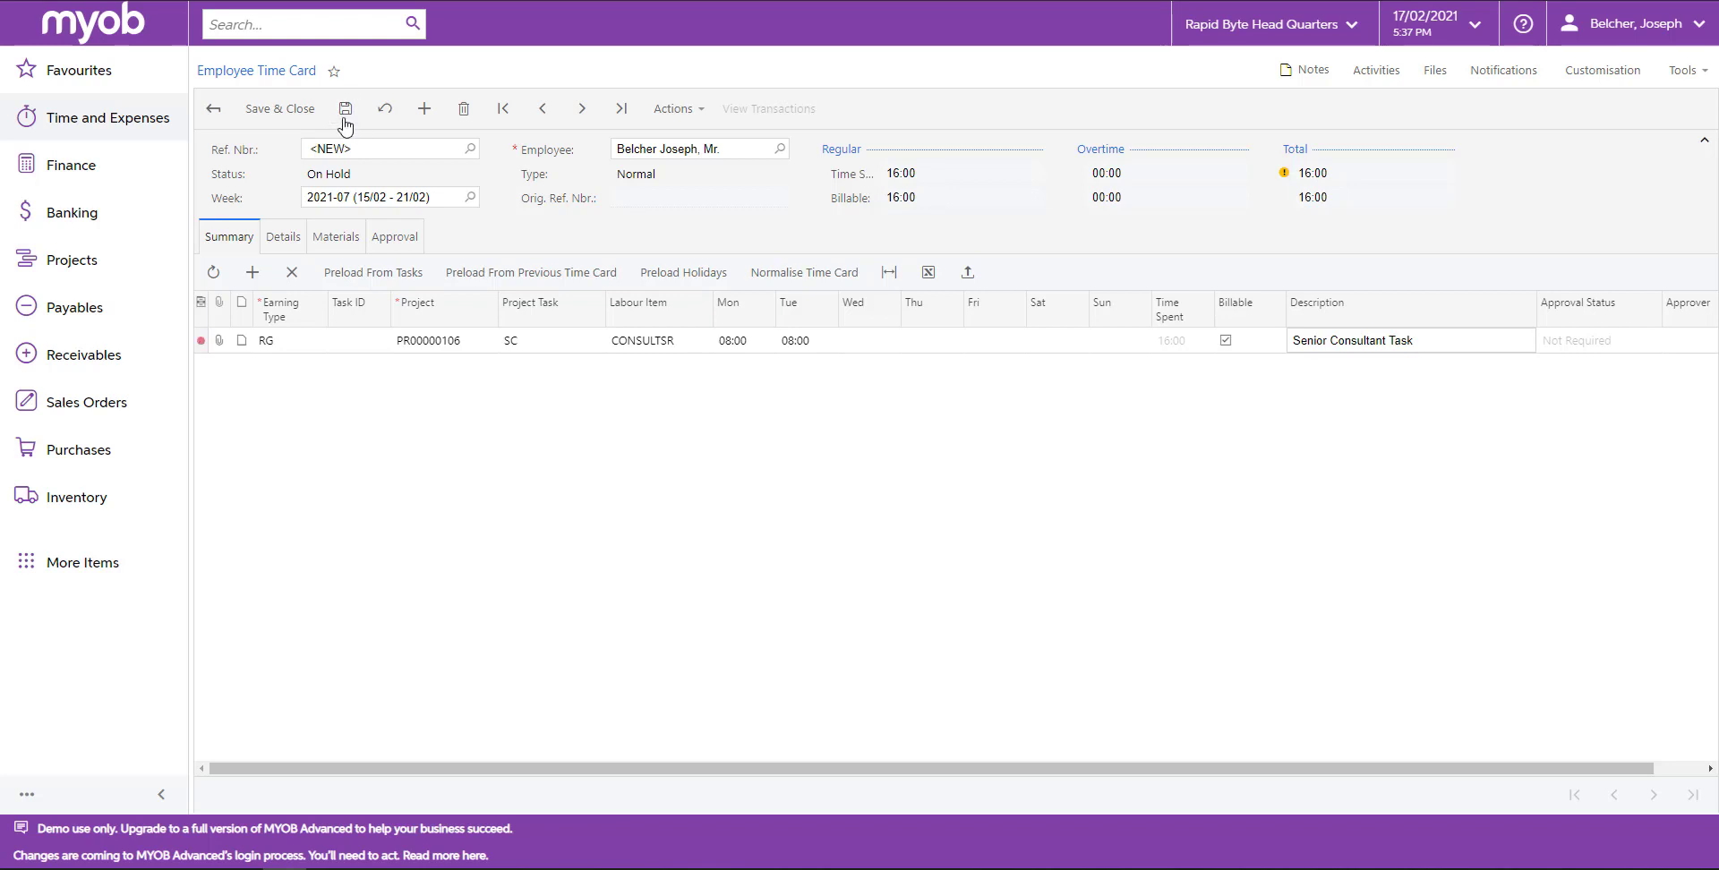
pyautogui.click(700, 114)
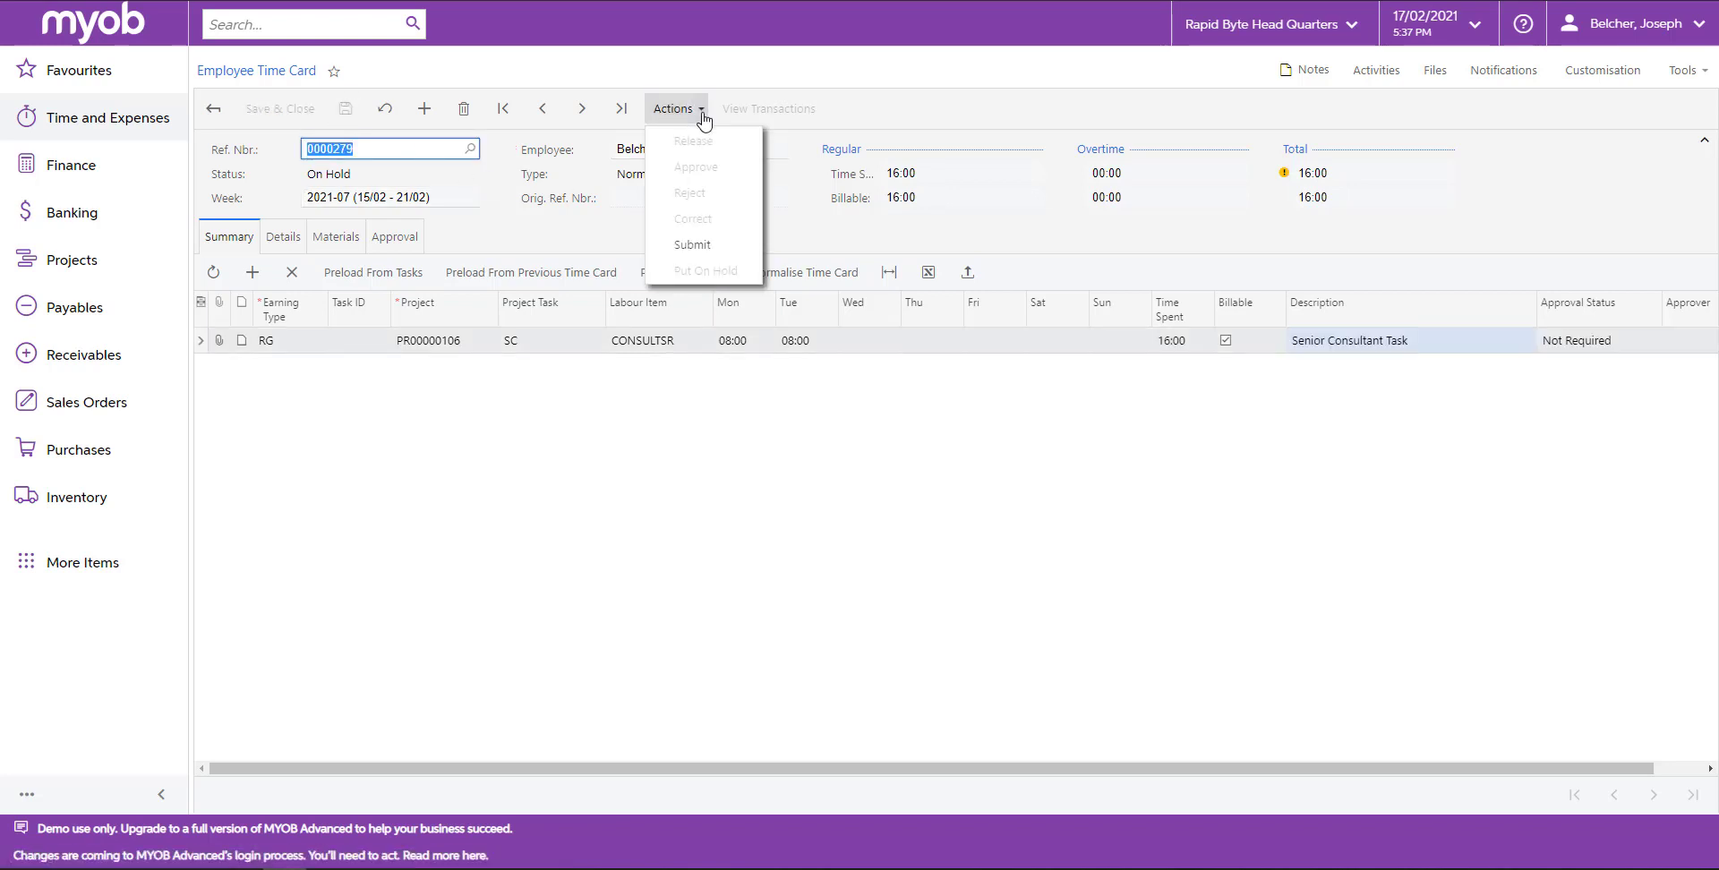
pyautogui.click(692, 253)
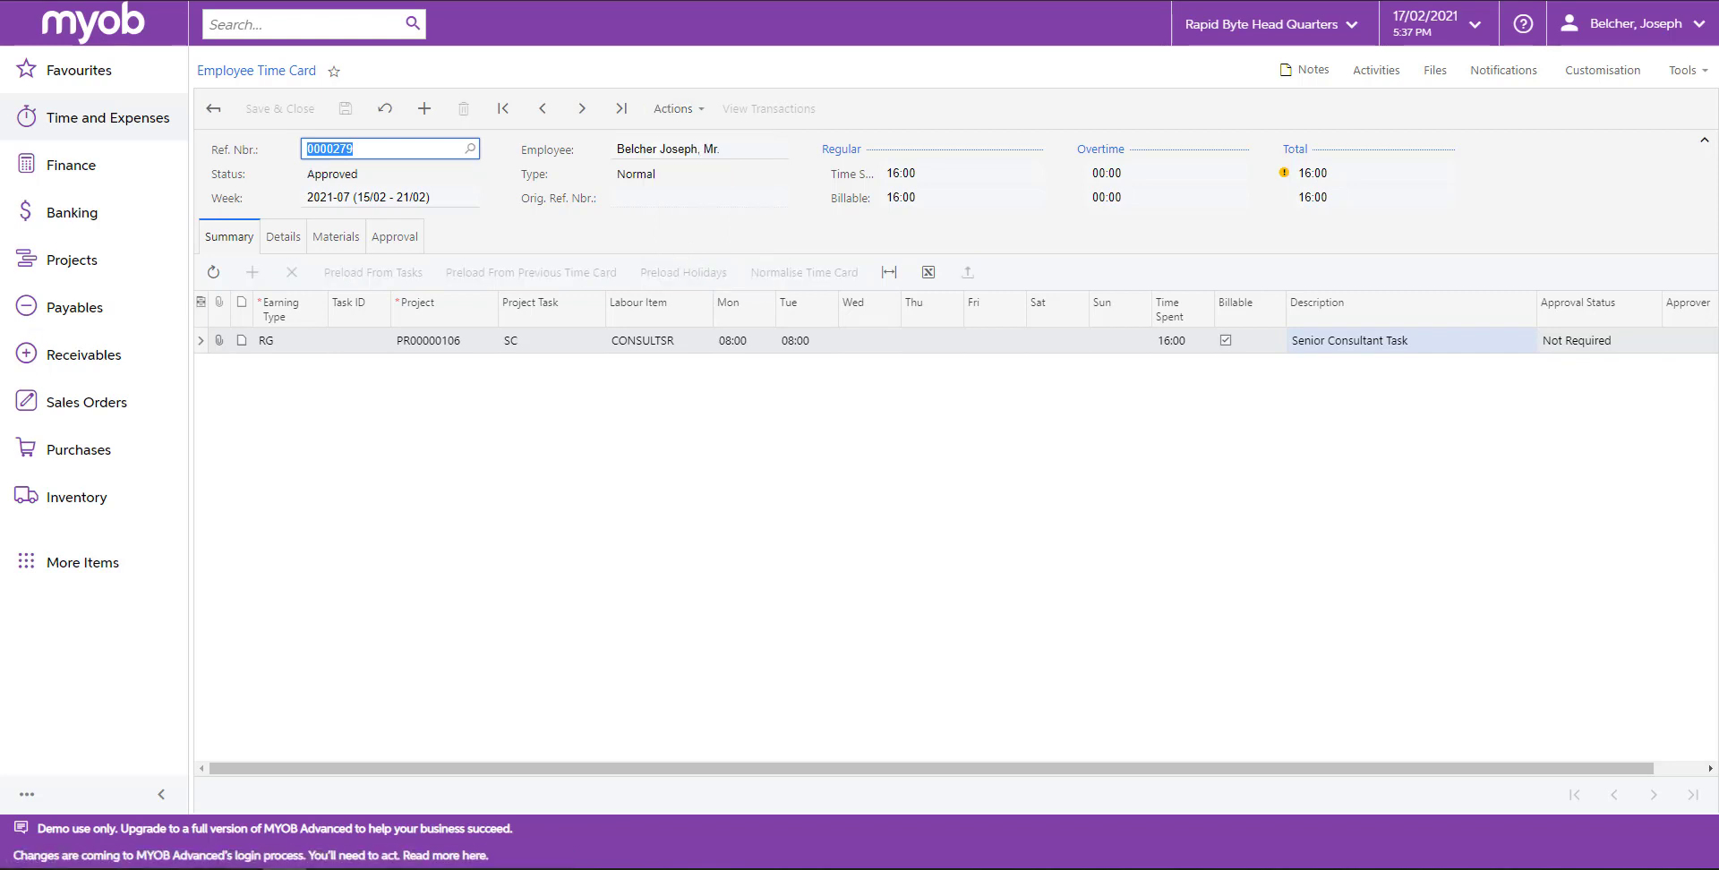
# Release the approved time card.
pyautogui.click(688, 117)
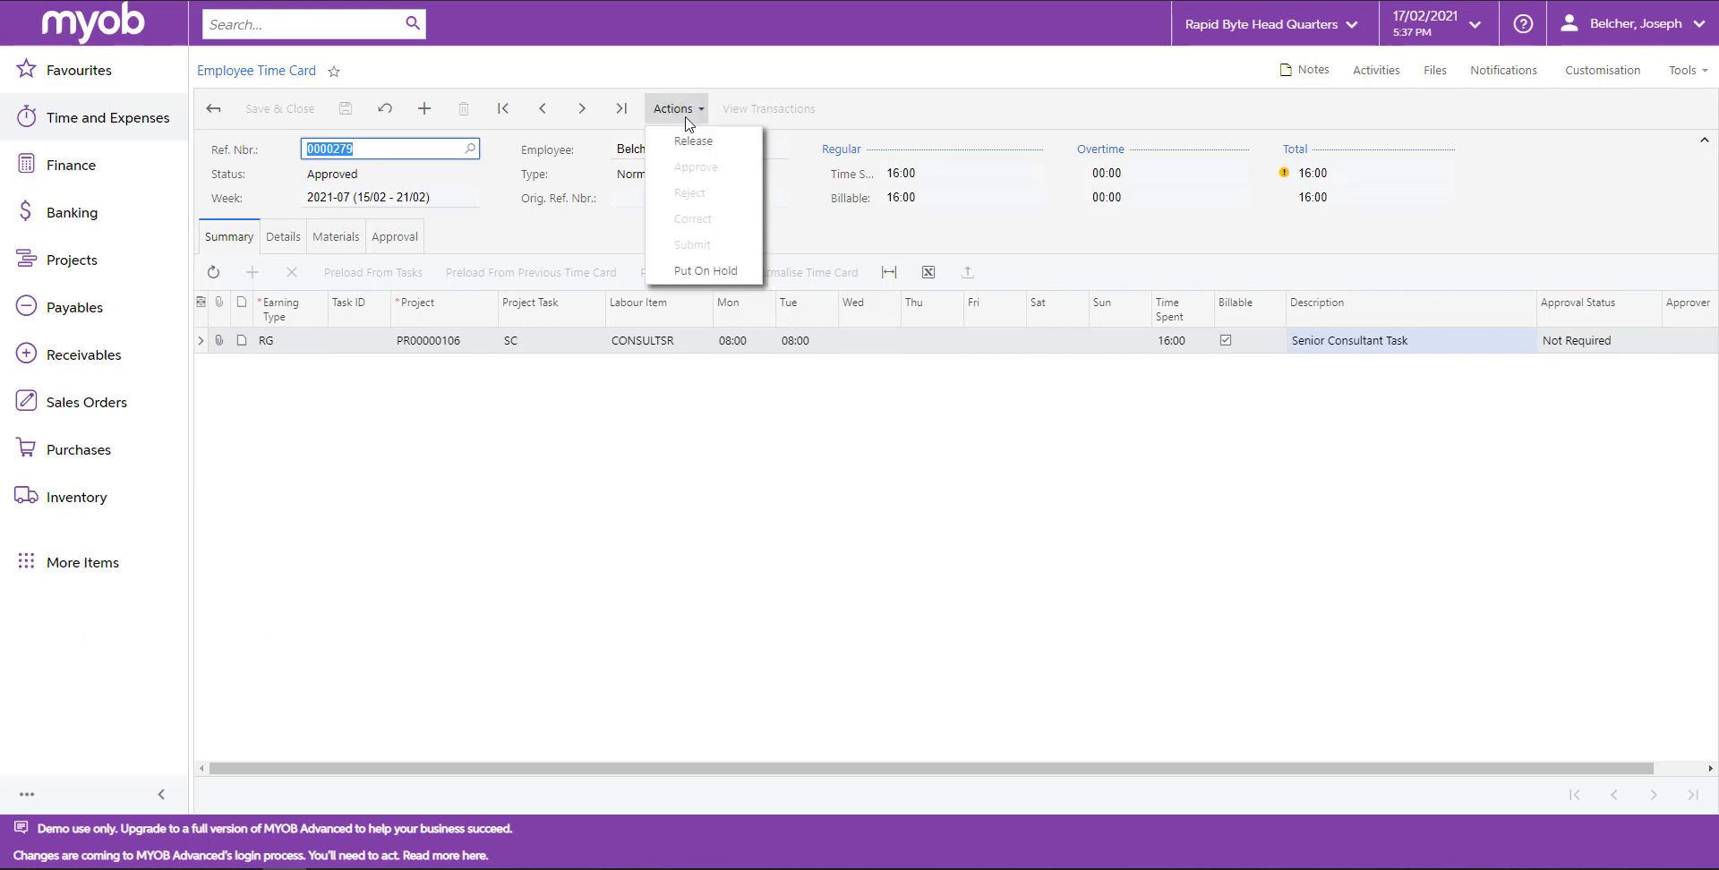
pyautogui.click(694, 142)
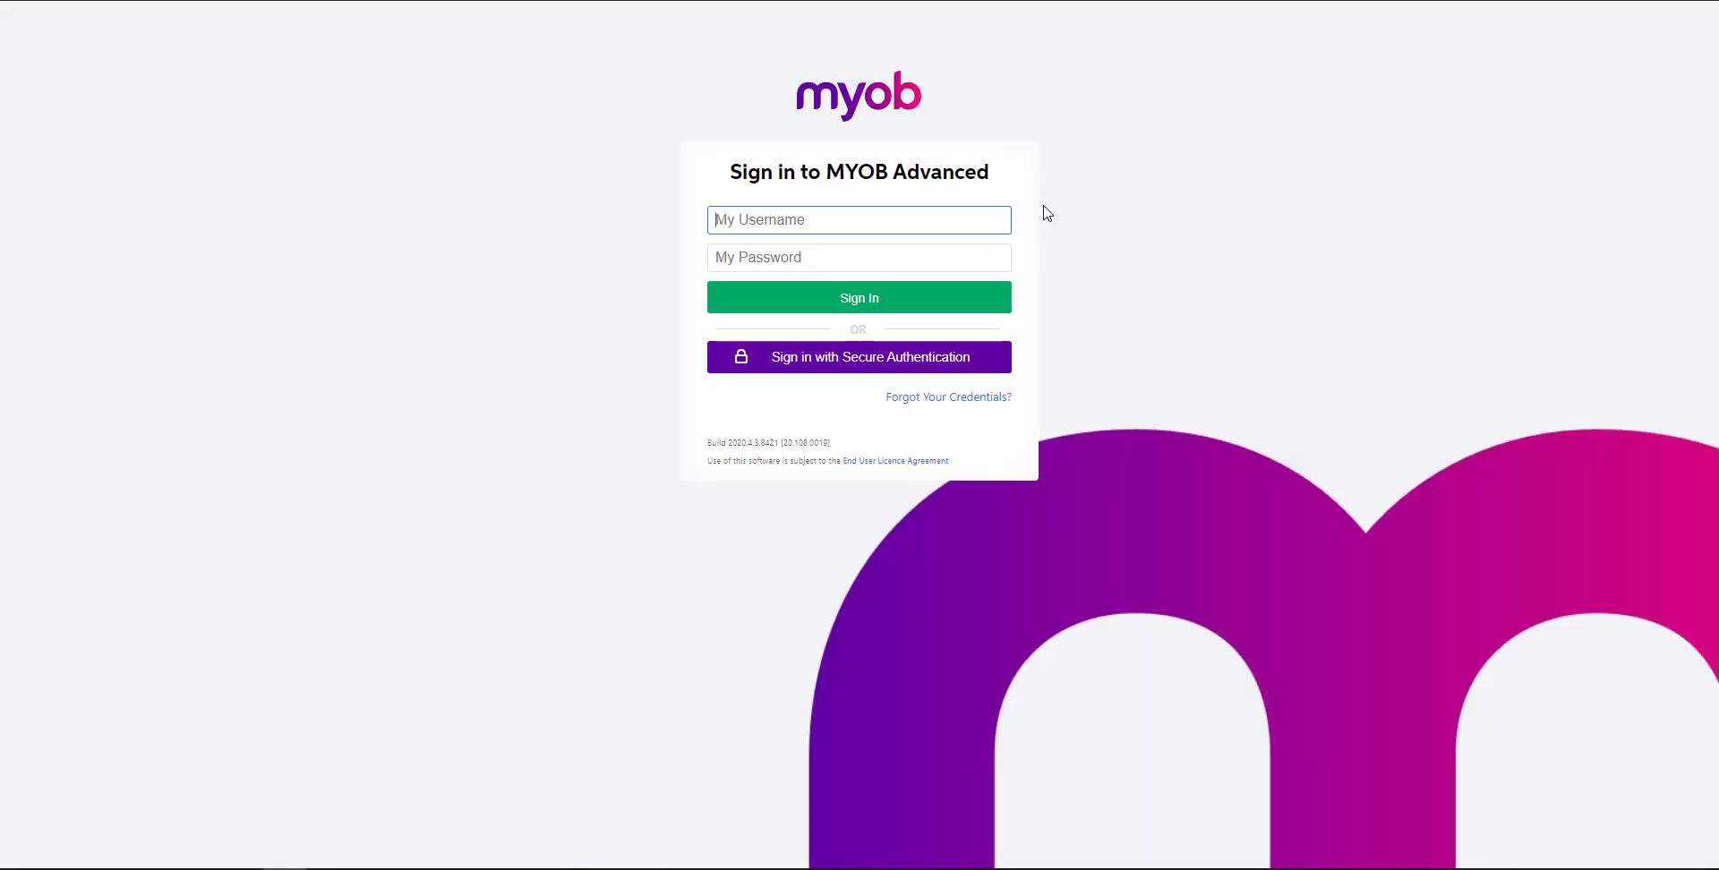
# Sign in as a different employee with that employee's username and account password.
pyautogui.press('Tab')
pyautogui.write('••••••••')
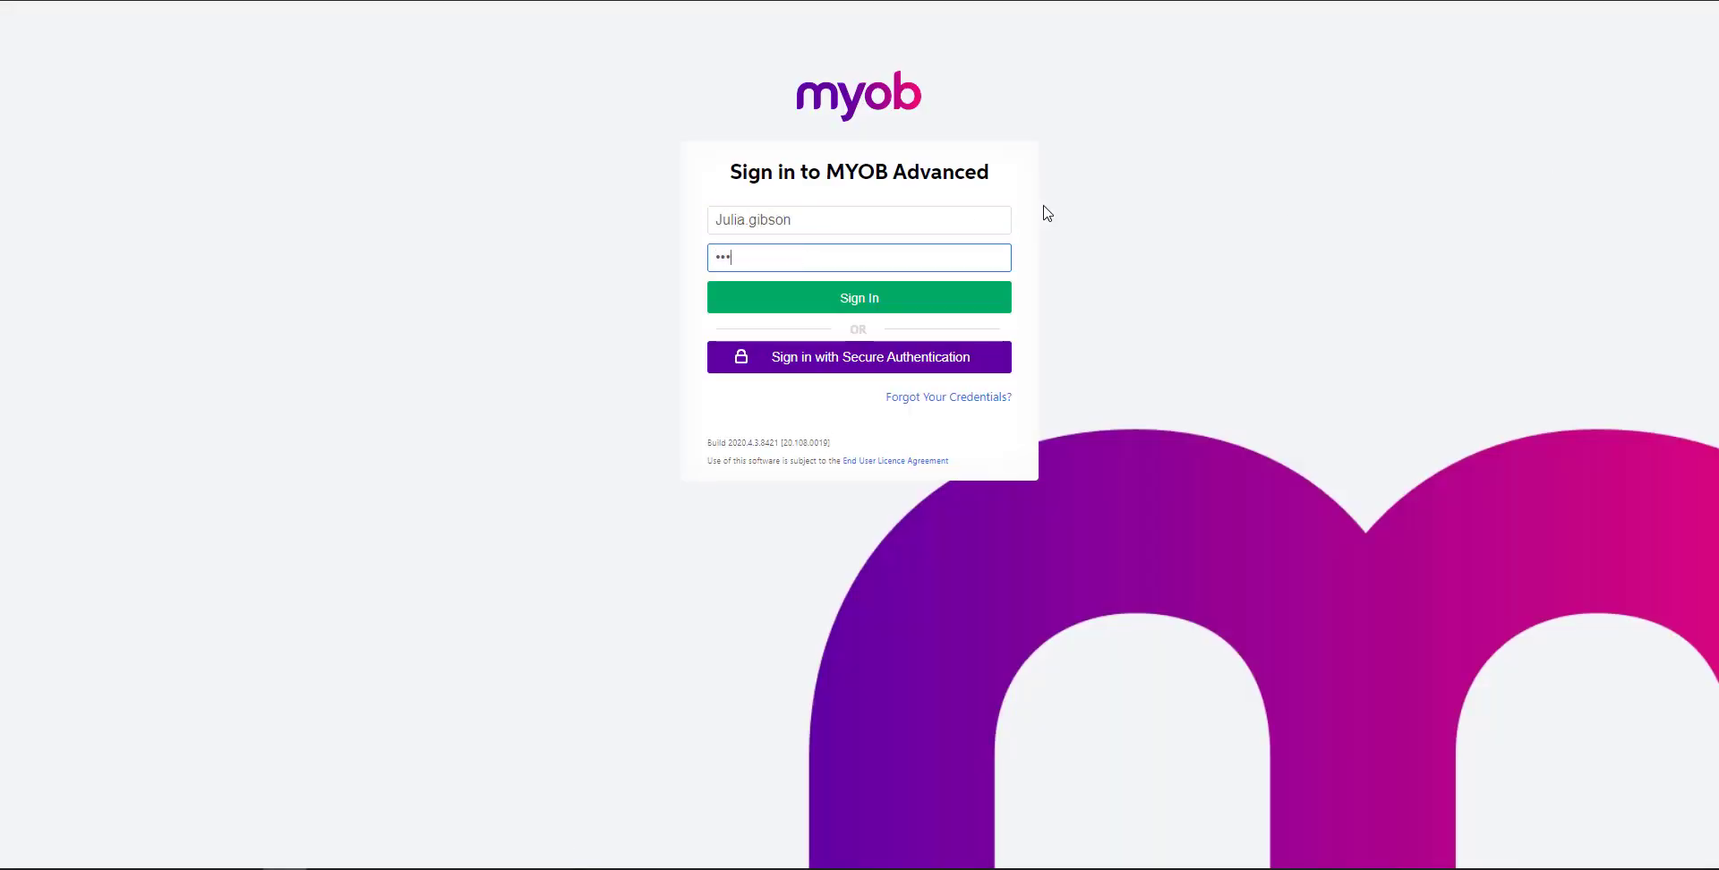
pyautogui.click(967, 295)
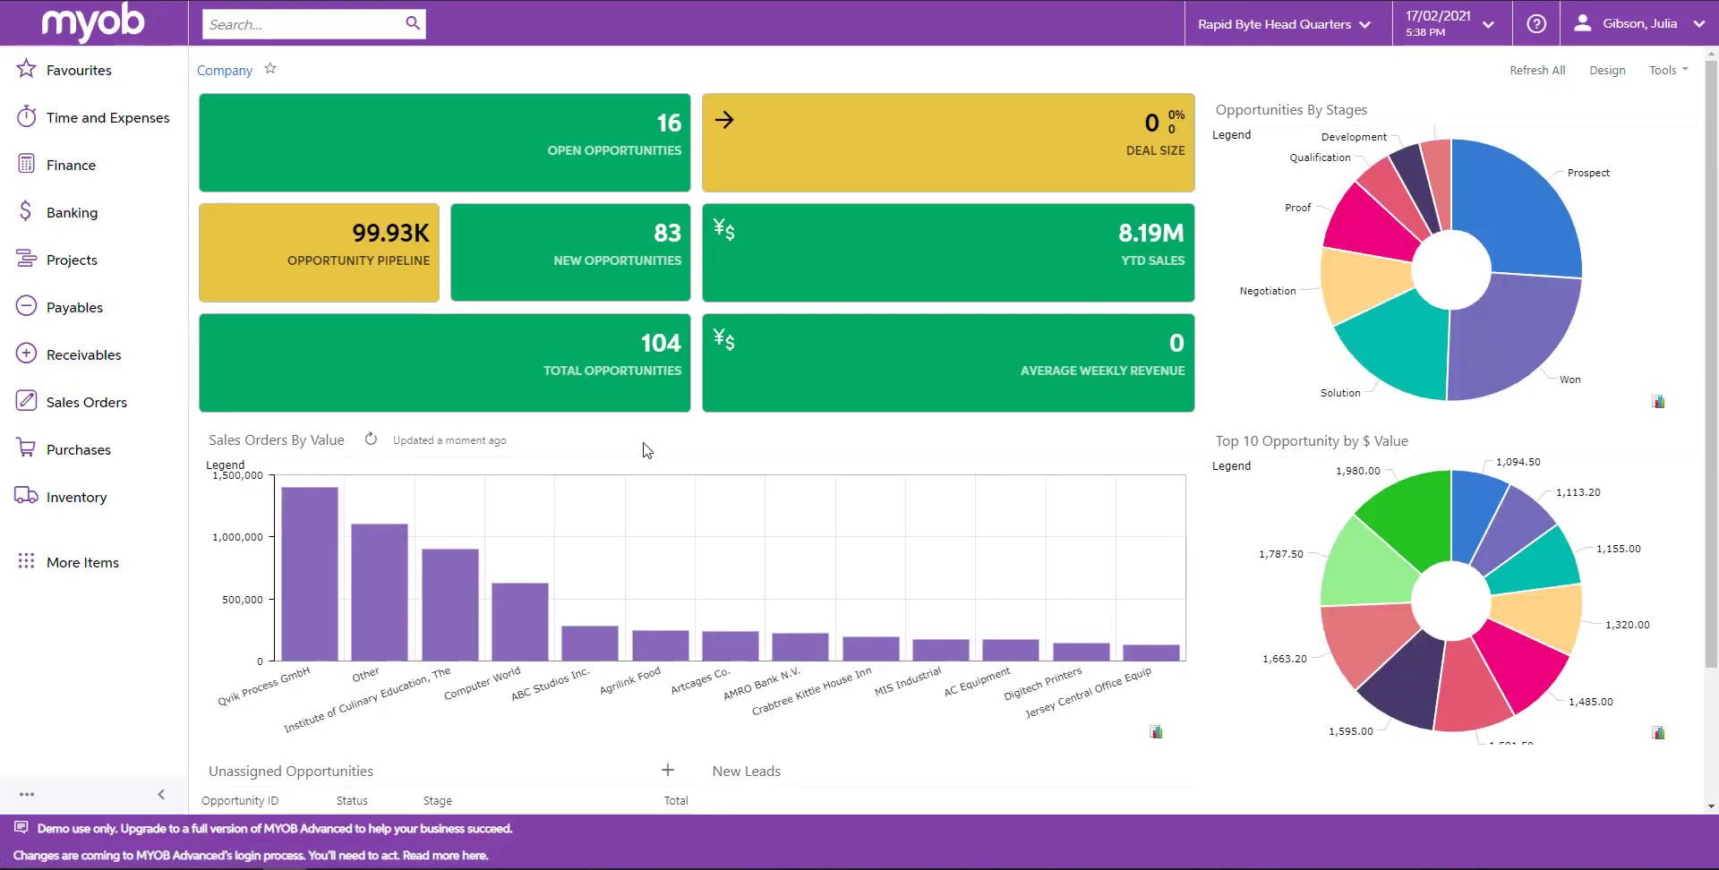
# Open a new Employee Time Card from Time and Expenses and add a summary line.
pyautogui.click(98, 121)
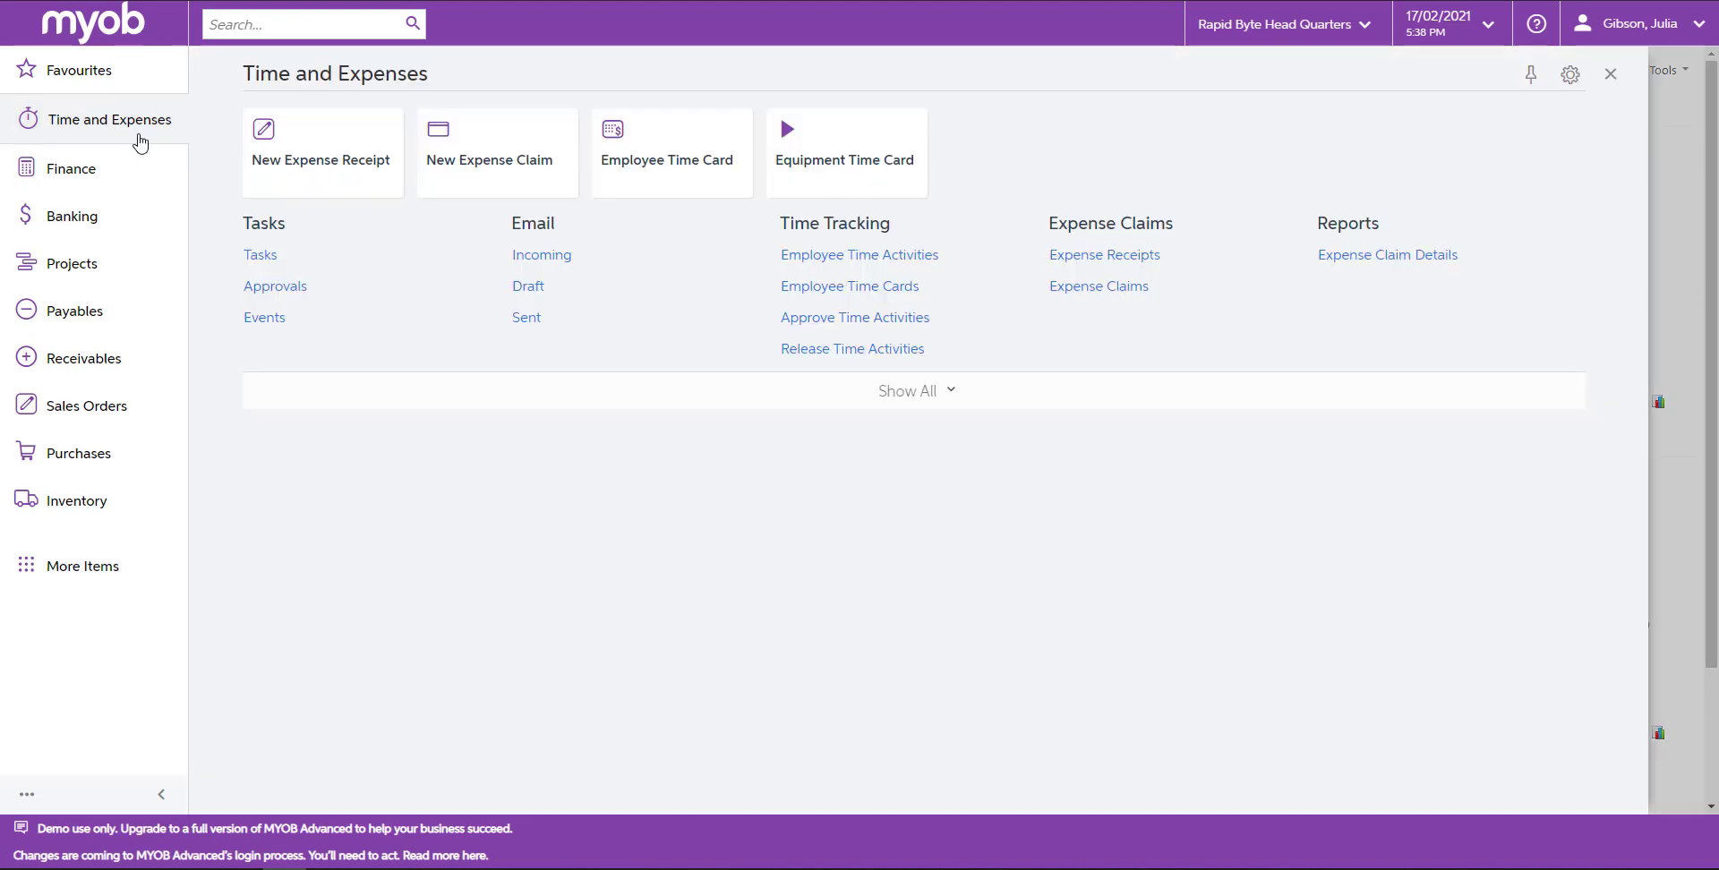
pyautogui.click(641, 168)
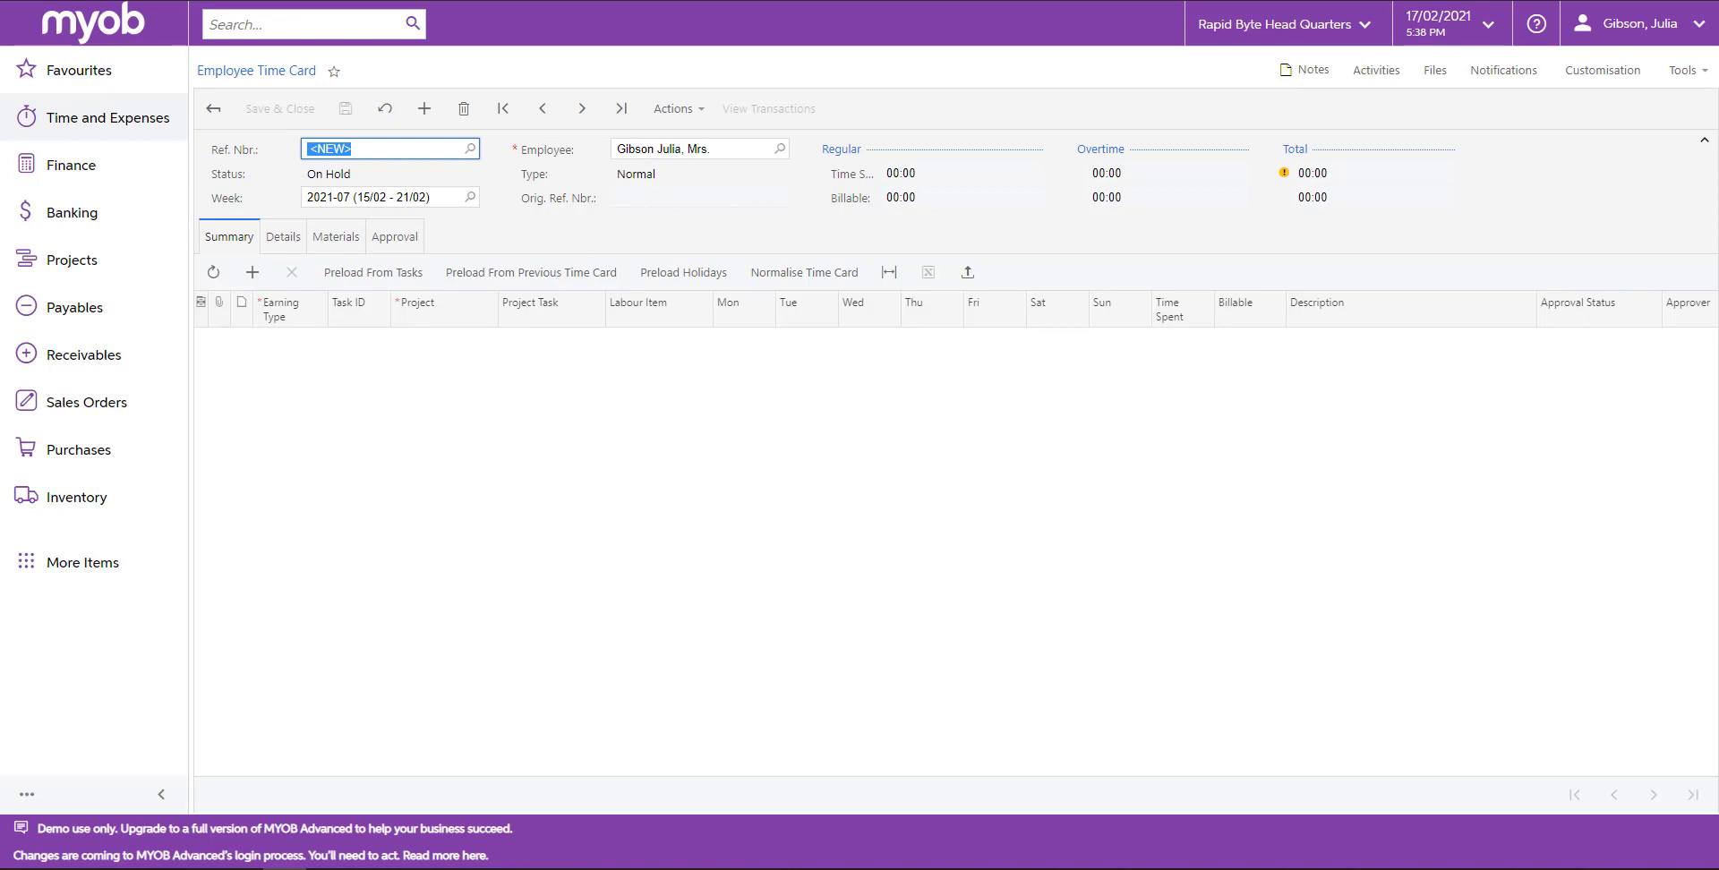
pyautogui.click(287, 351)
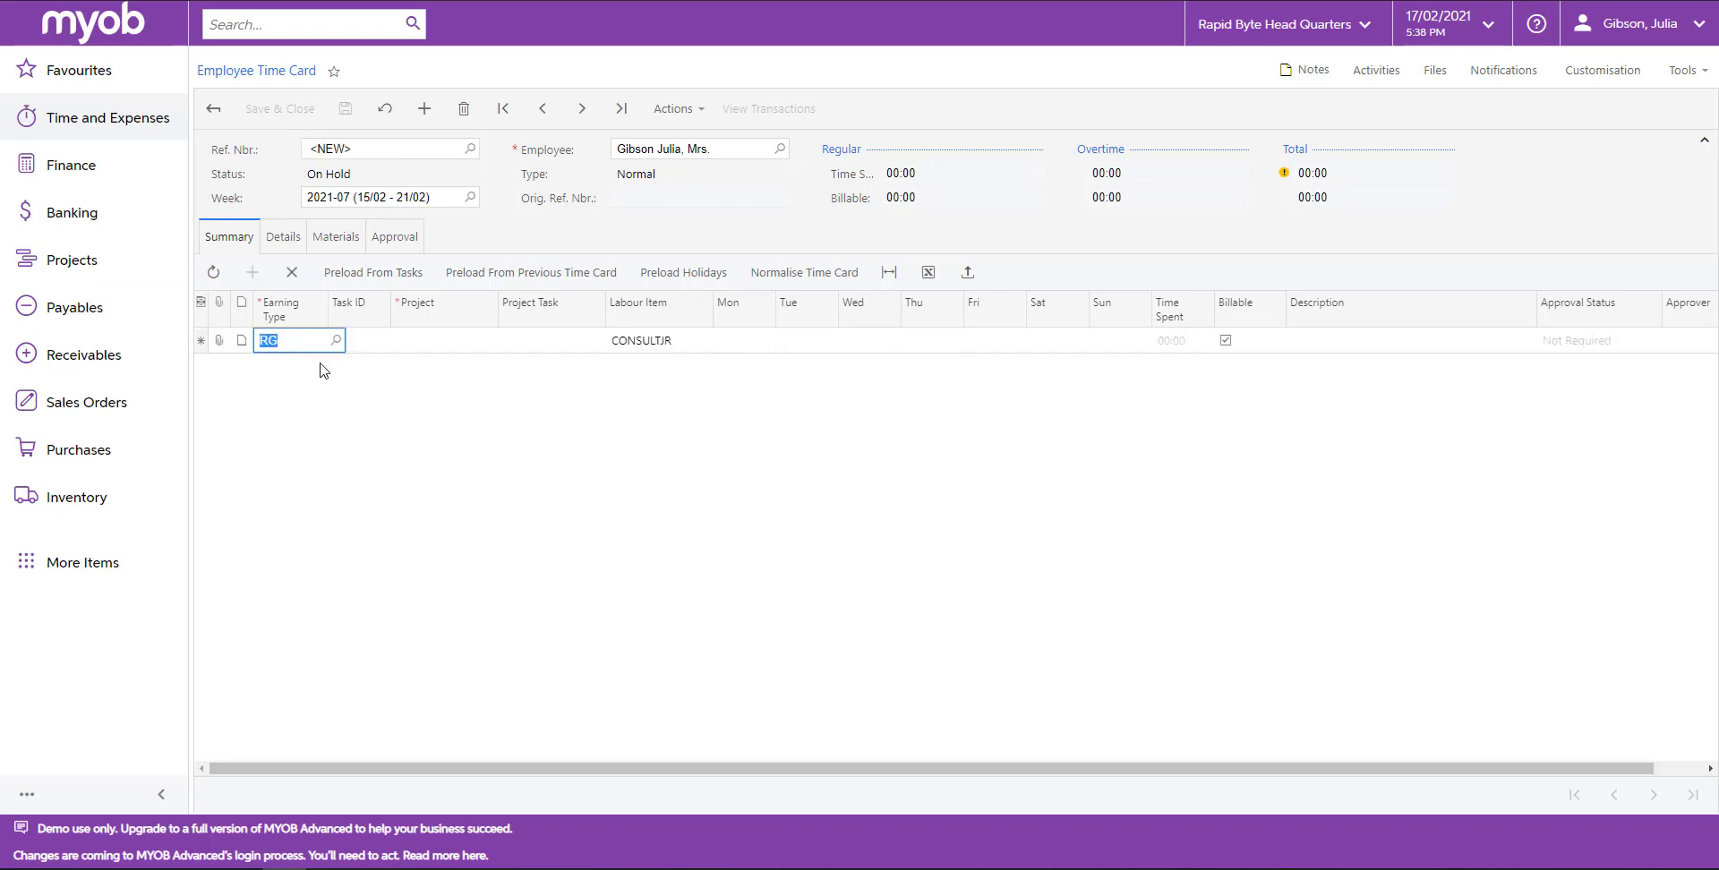
# Set the line's project to PR00000106 and its project task to JC.
pyautogui.click(464, 341)
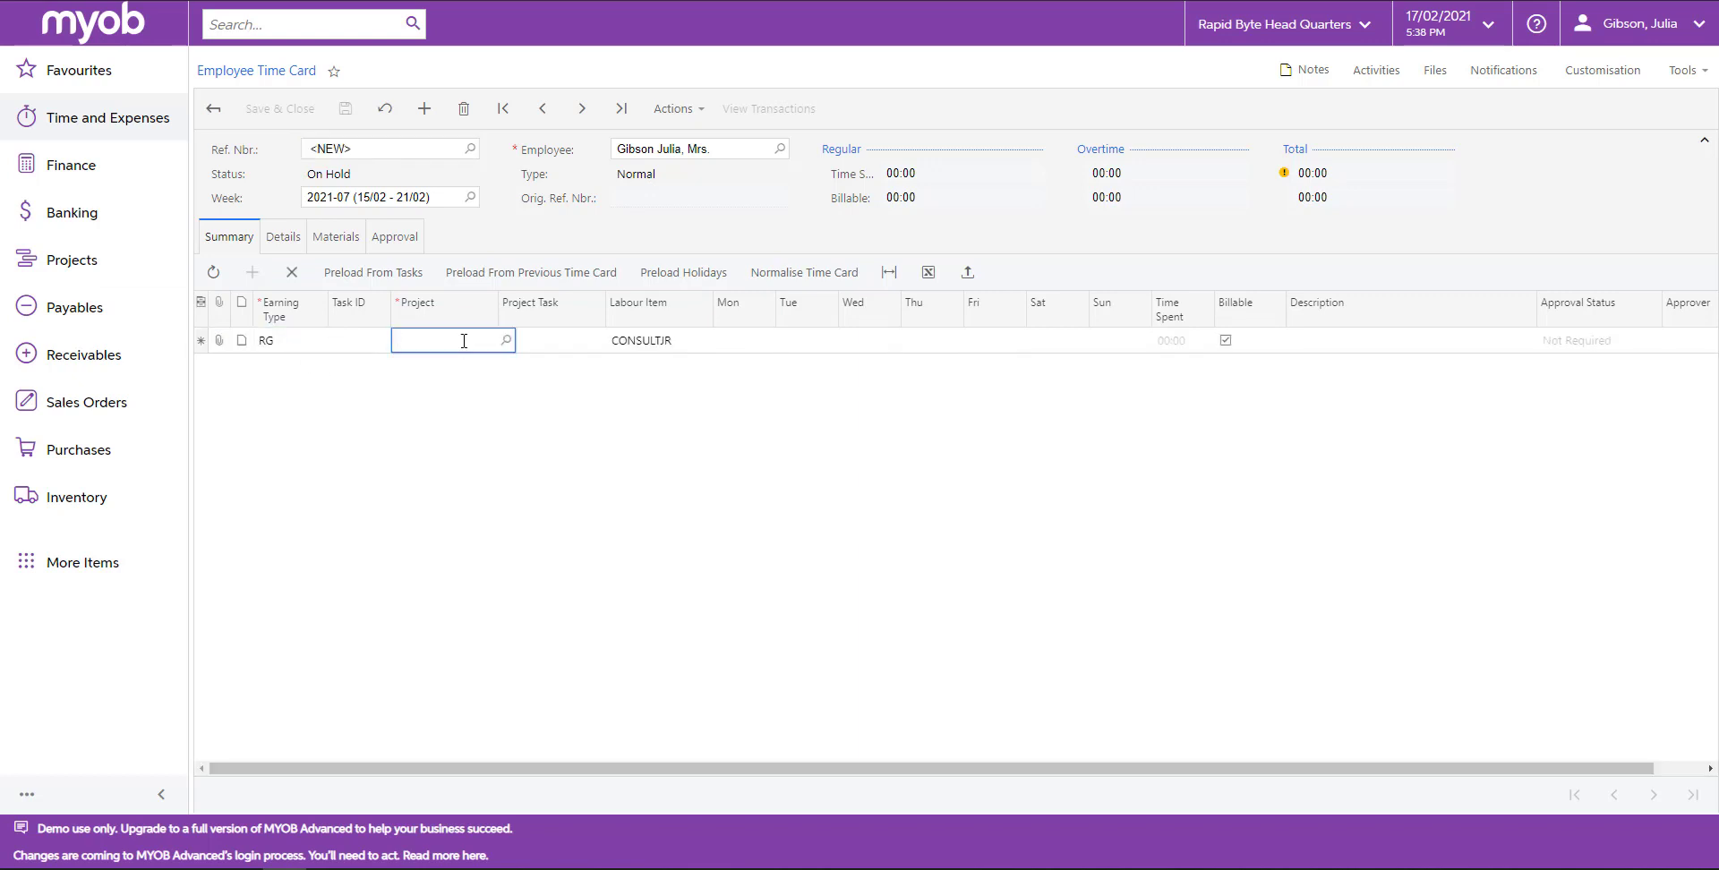
pyautogui.write('pure')
pyautogui.click(485, 363)
pyautogui.click(562, 347)
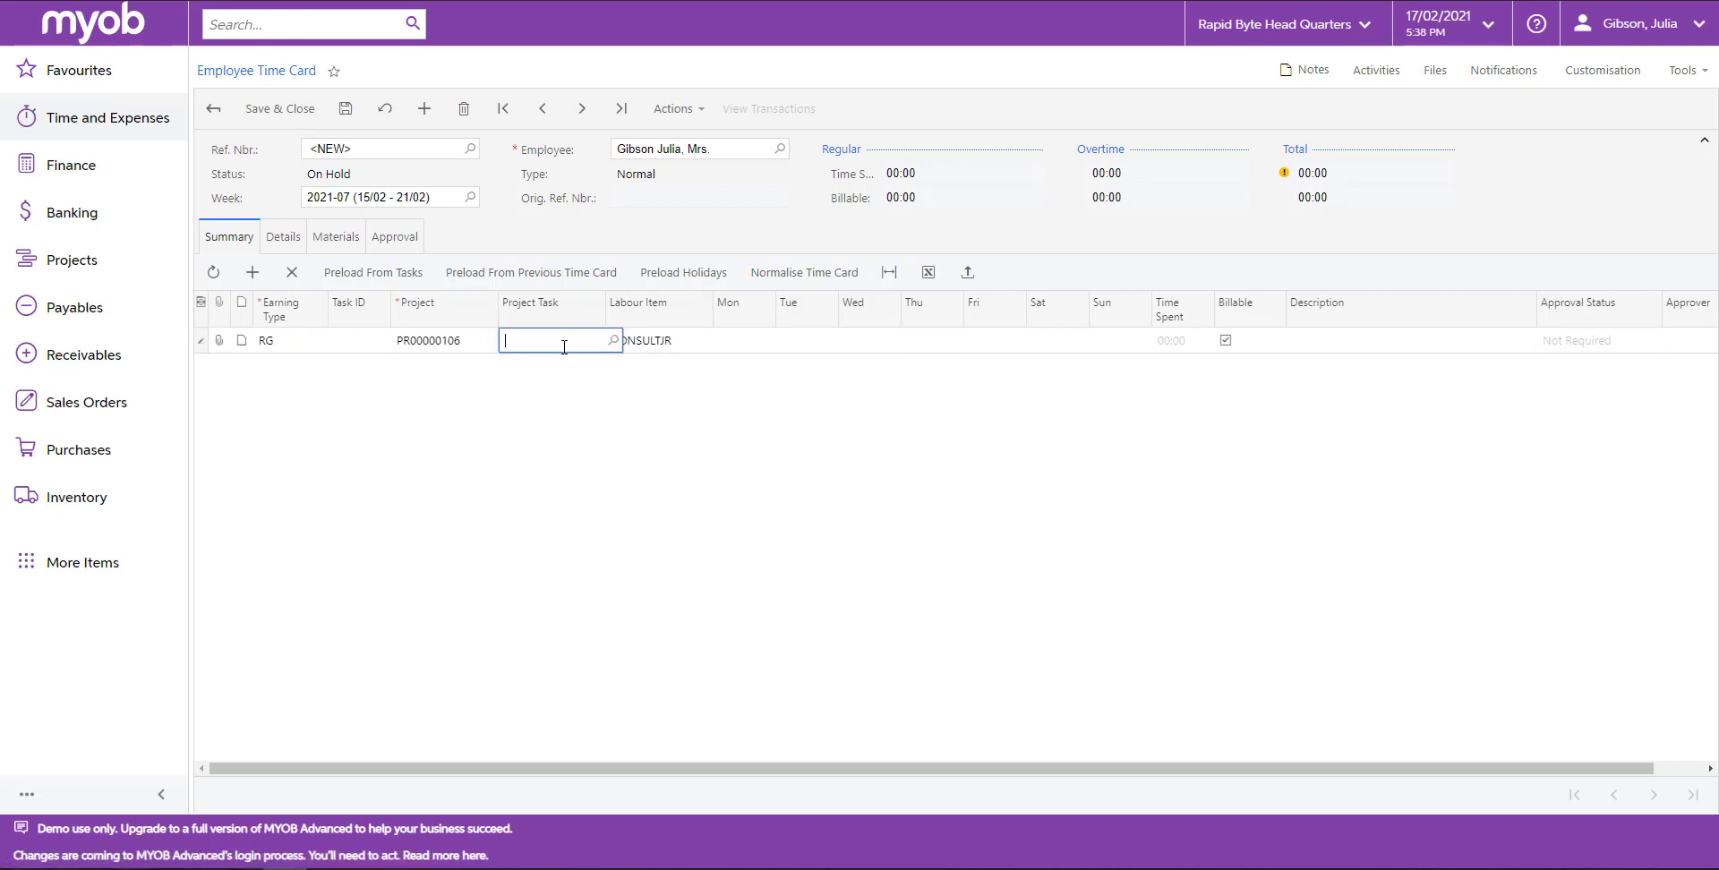
pyautogui.write('jc')
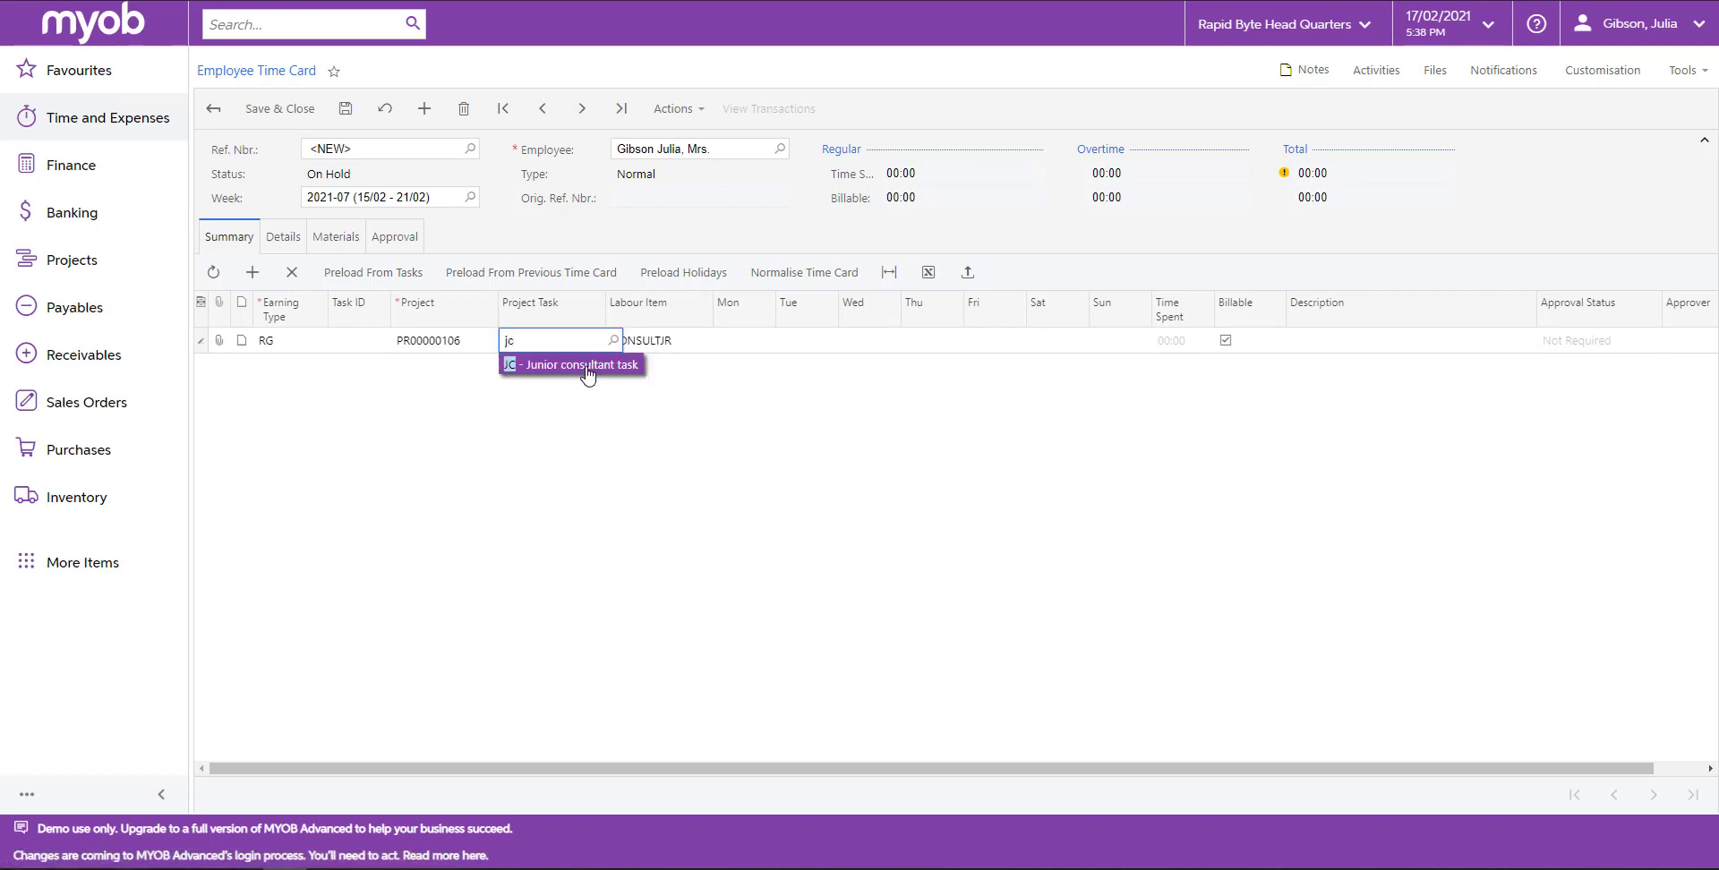
pyautogui.click(582, 367)
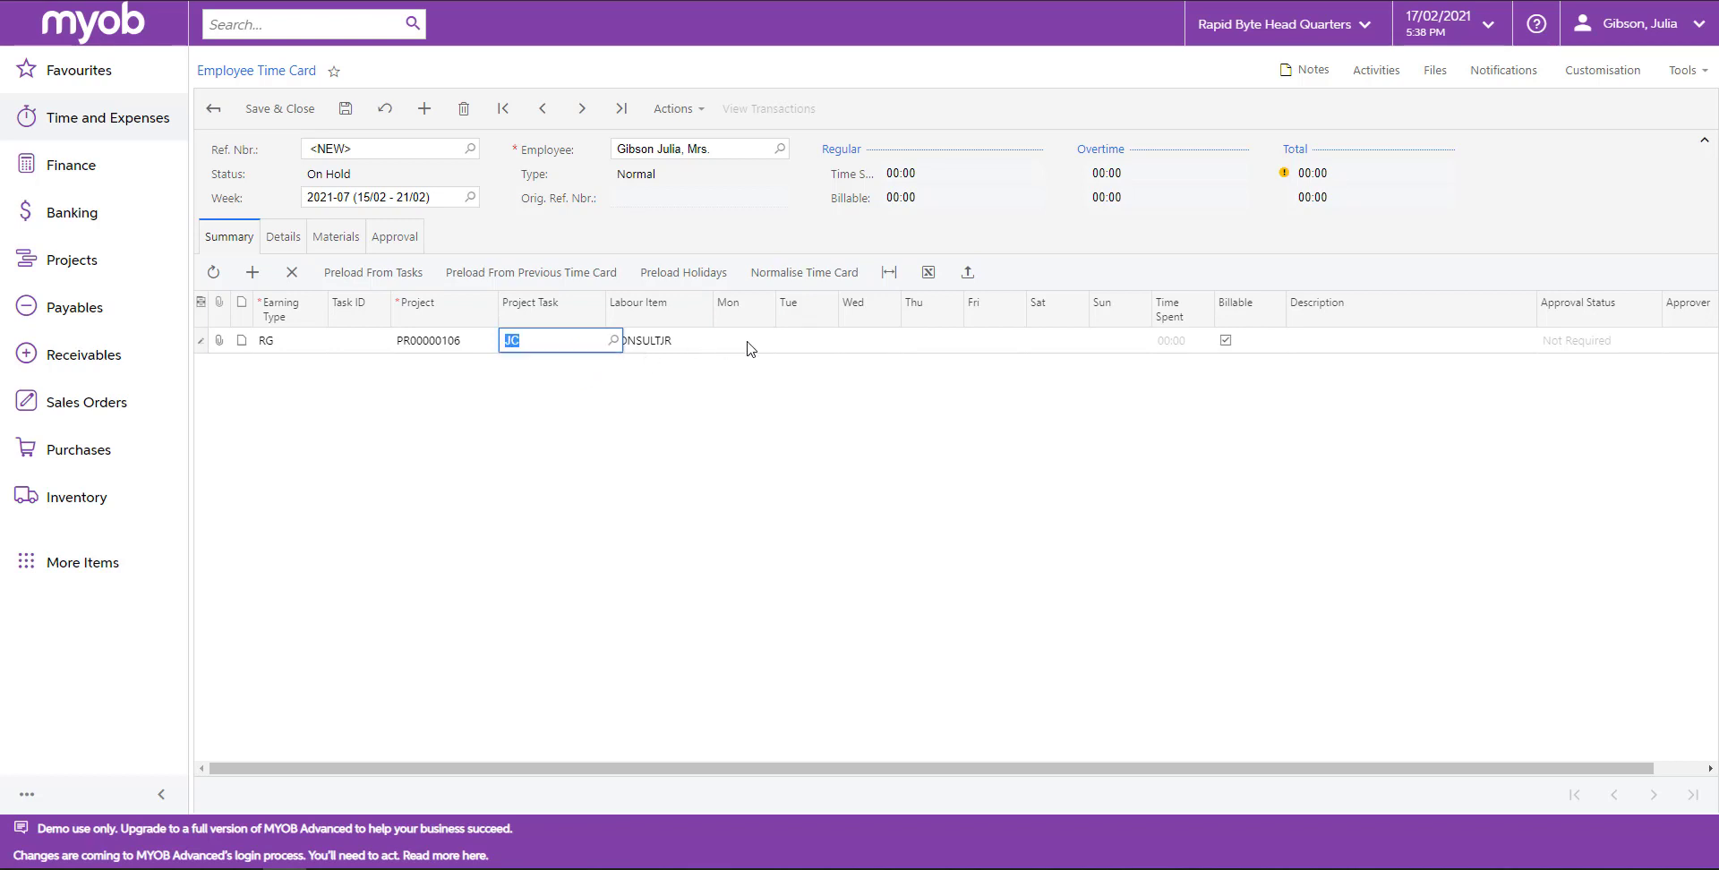
# Enter 8 hours for Tuesday through Friday and the description Junior consultant task on the line.
pyautogui.click(803, 344)
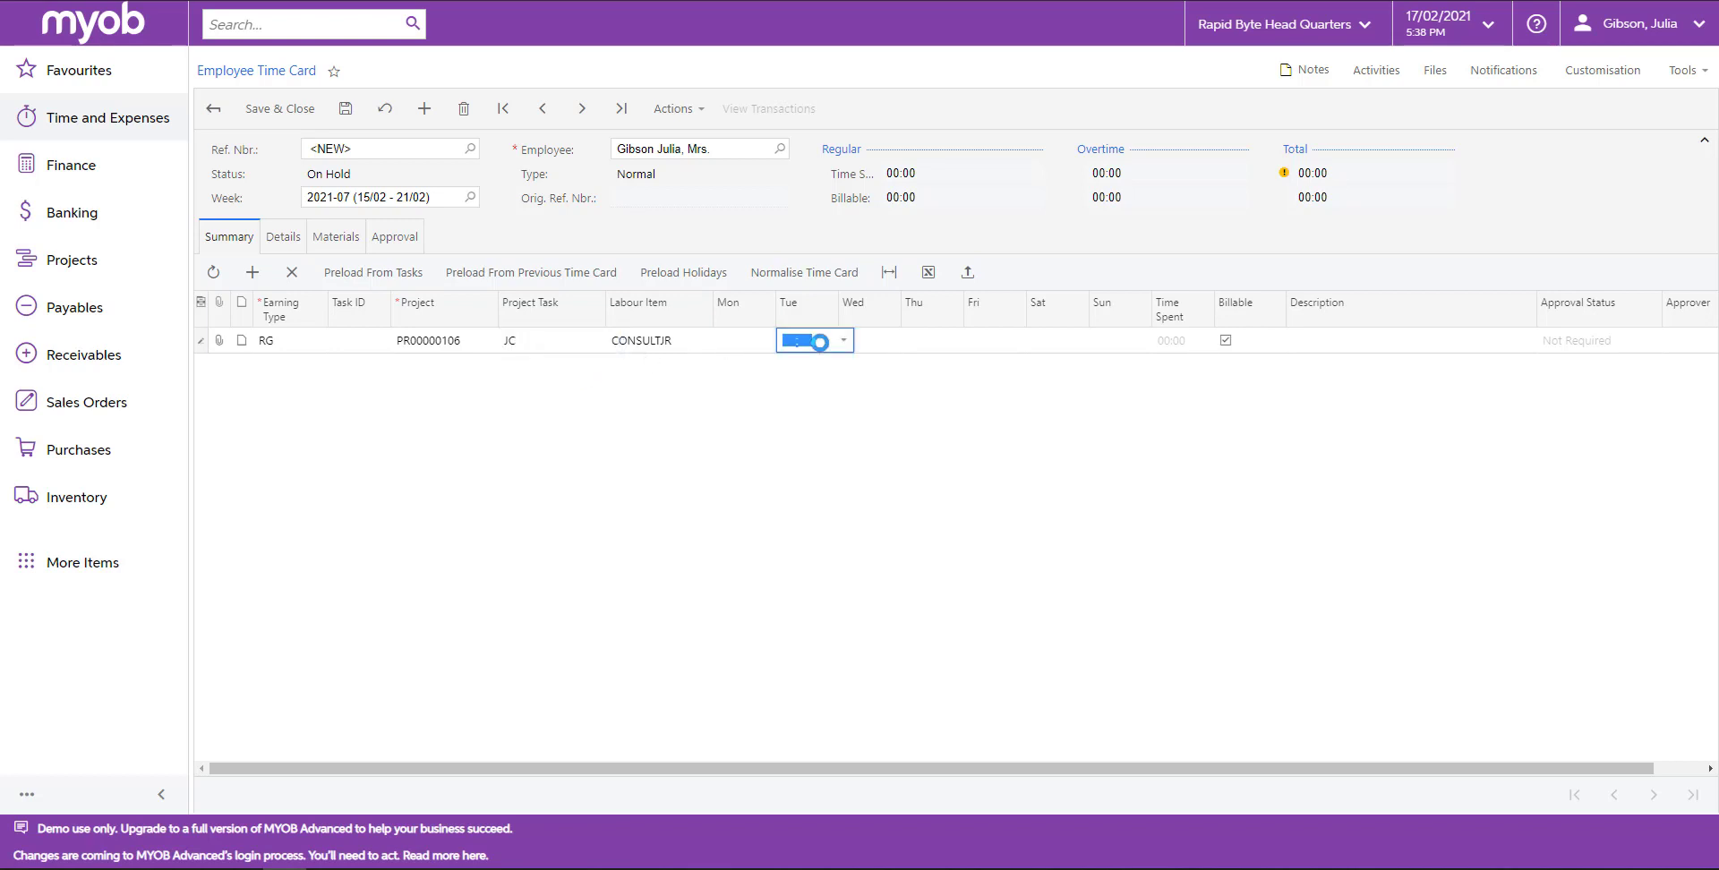
pyautogui.write('8')
pyautogui.press('Tab')
pyautogui.write('8')
pyautogui.press('Tab')
pyautogui.write('8')
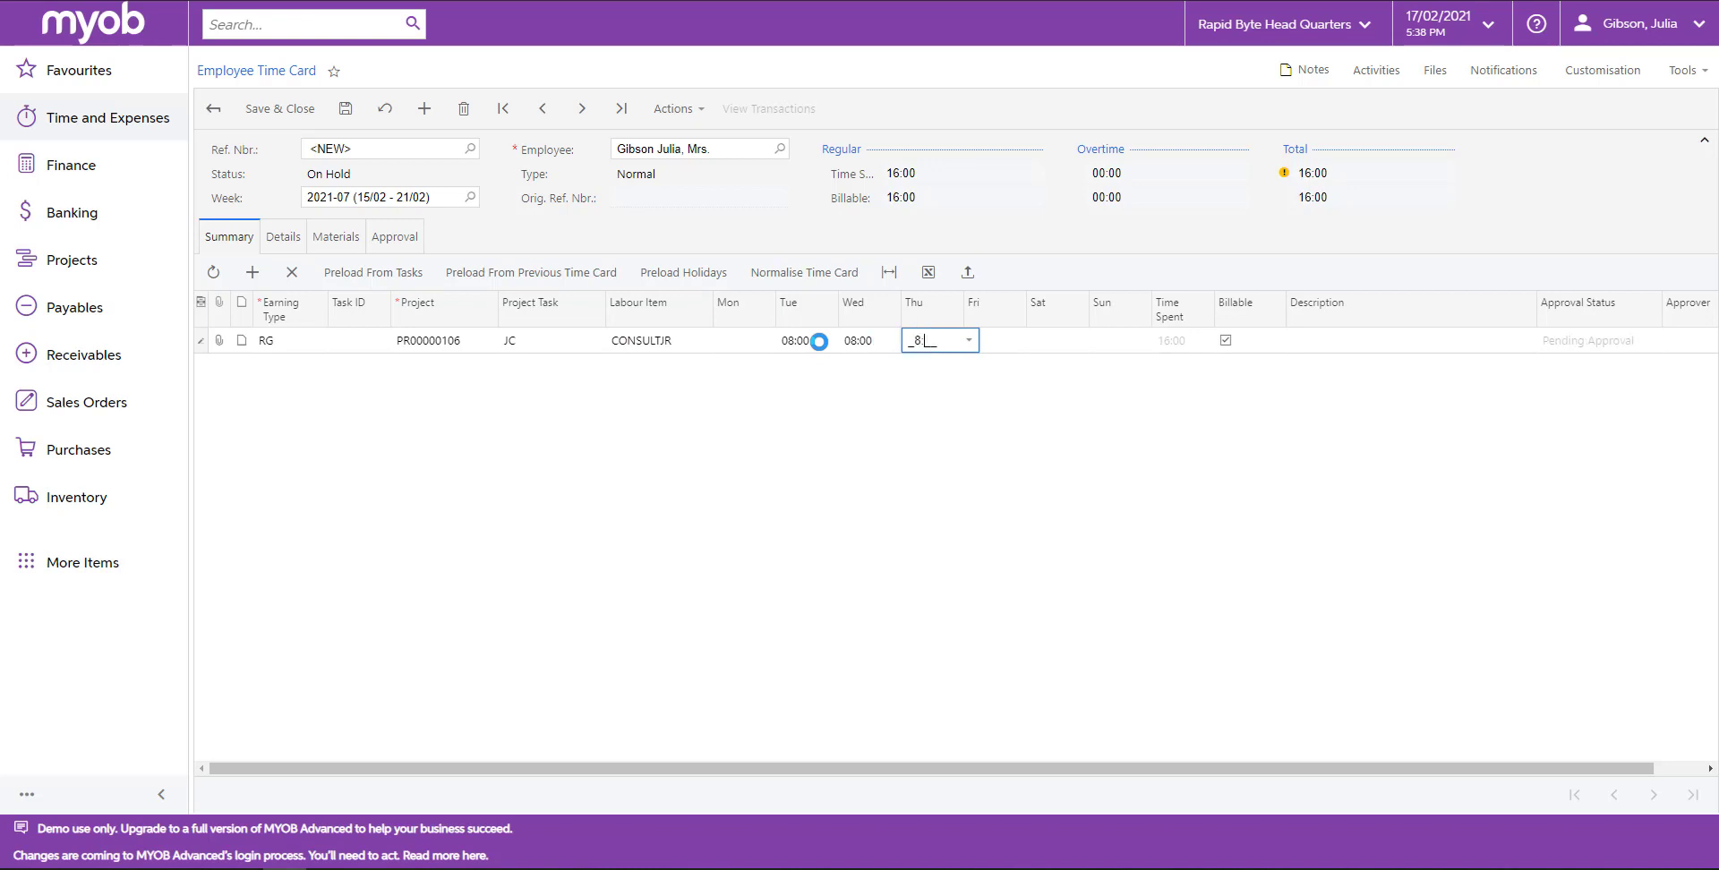
pyautogui.press('Tab')
pyautogui.write('8')
pyautogui.click(1325, 339)
pyautogui.write('Ju')
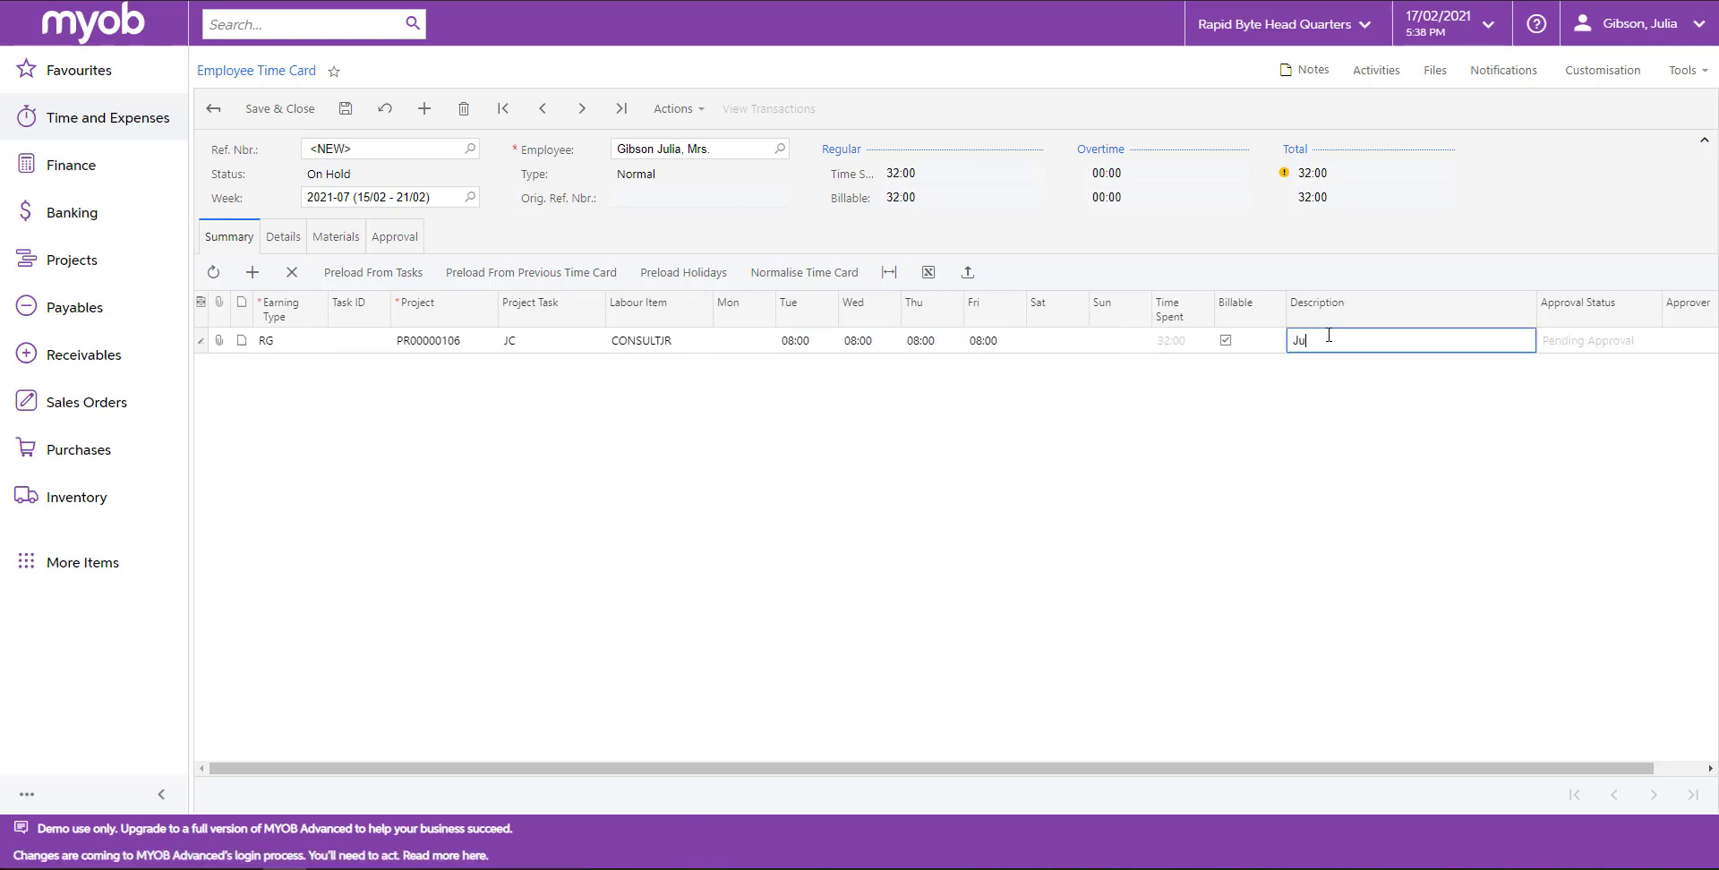
pyautogui.write('nior consultant task')
pyautogui.click(366, 480)
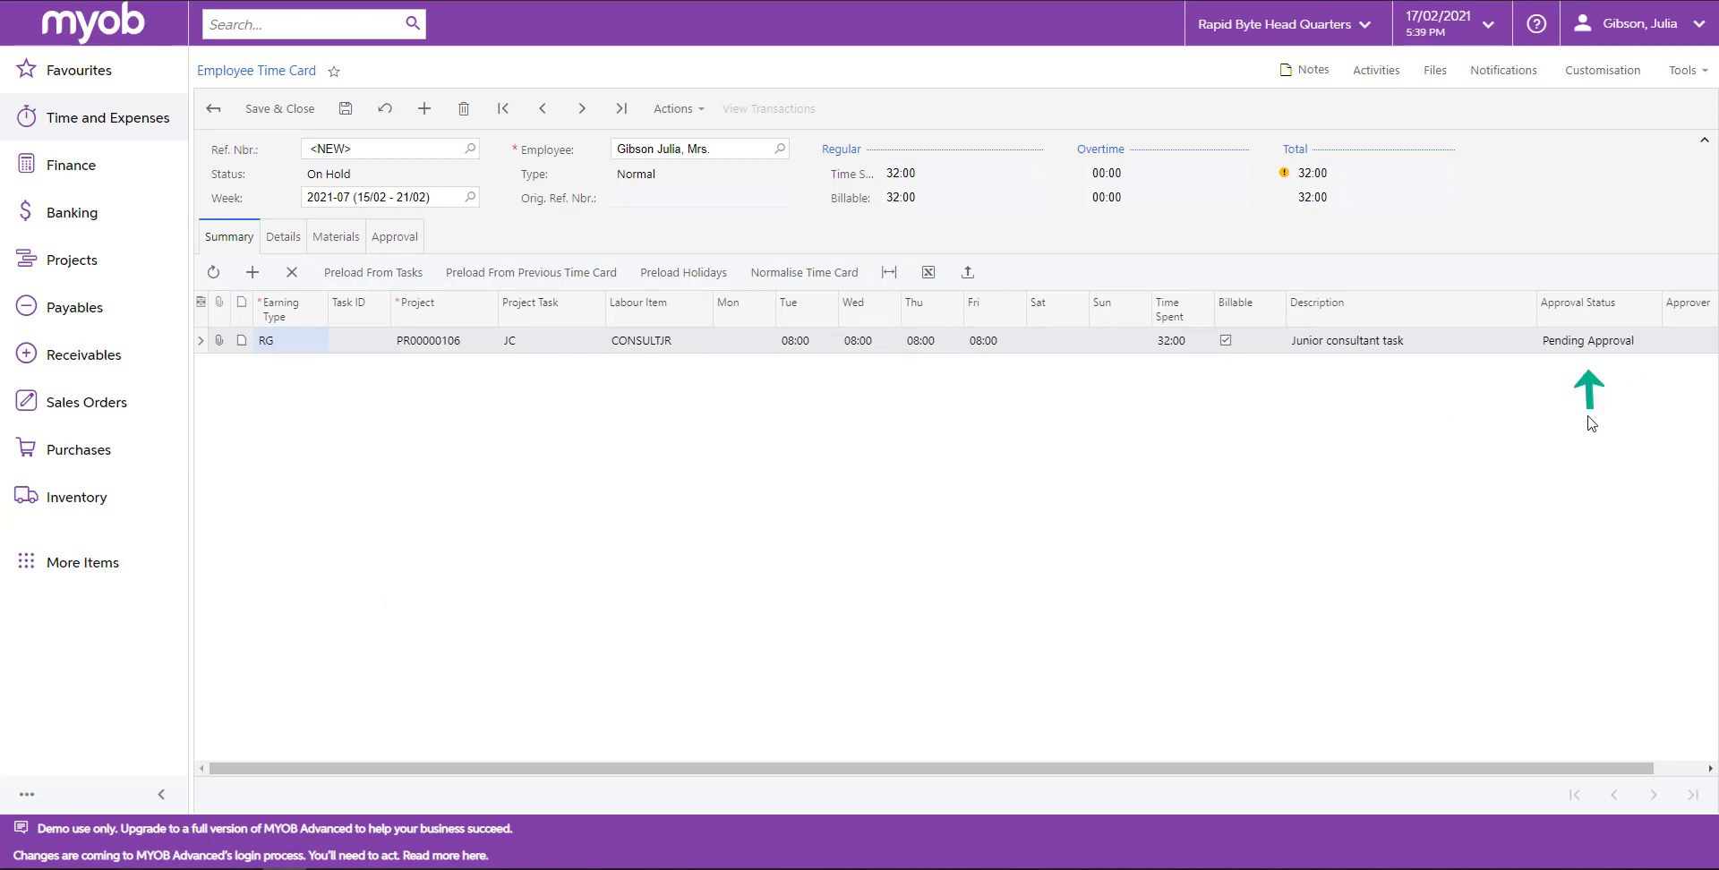
# Save the time card and submit it.
pyautogui.click(345, 109)
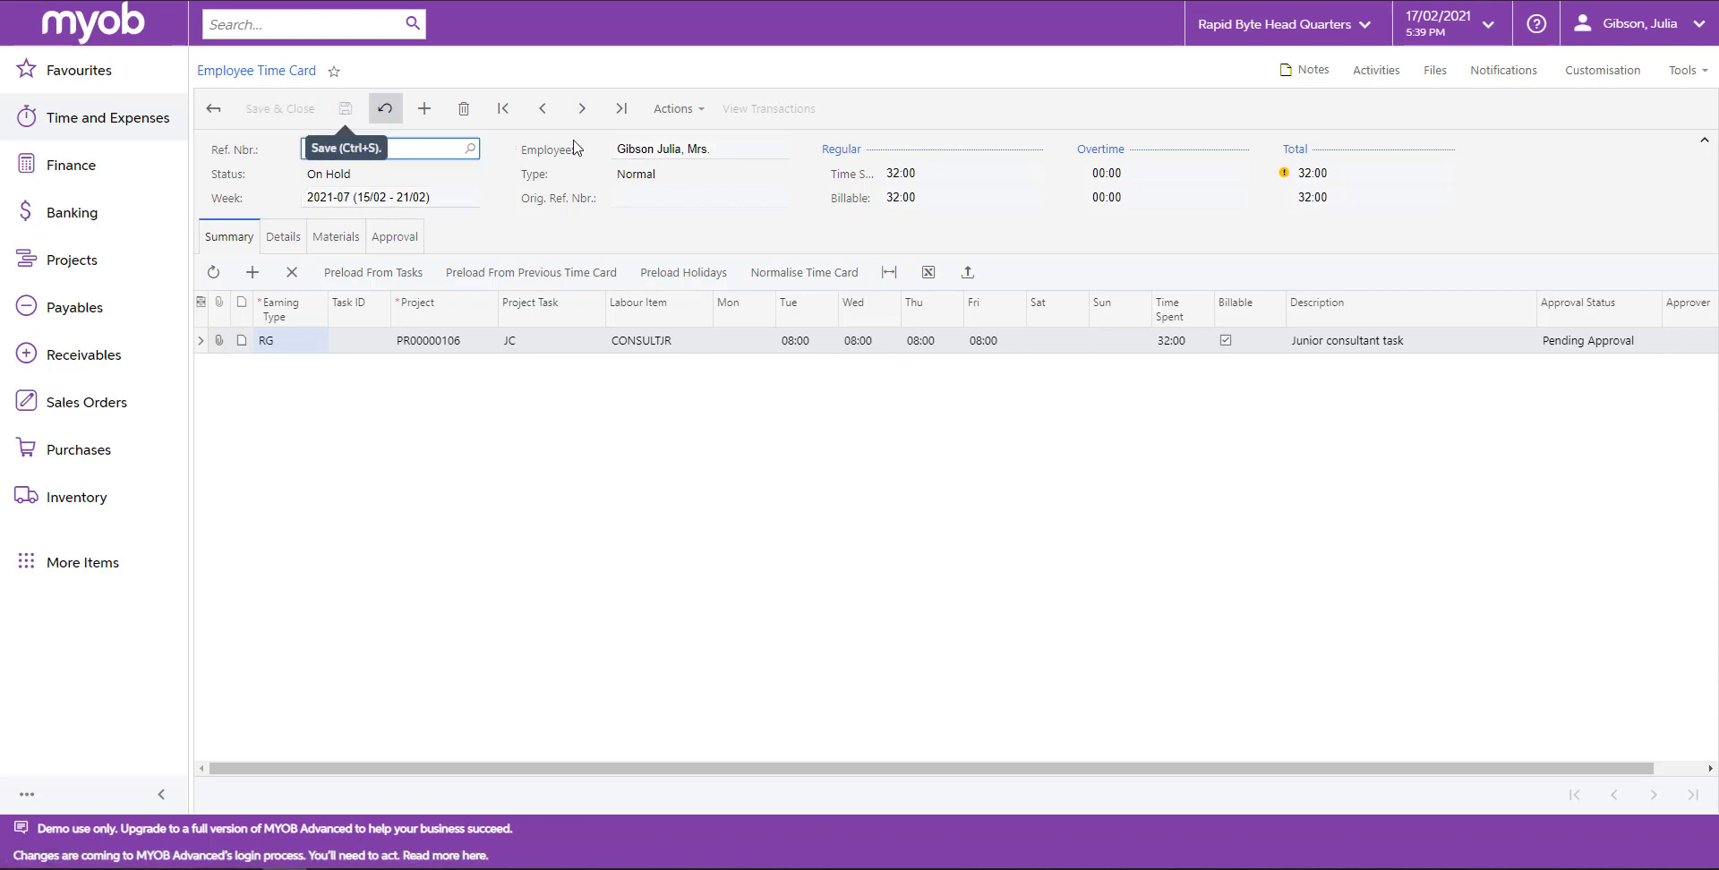
pyautogui.click(674, 109)
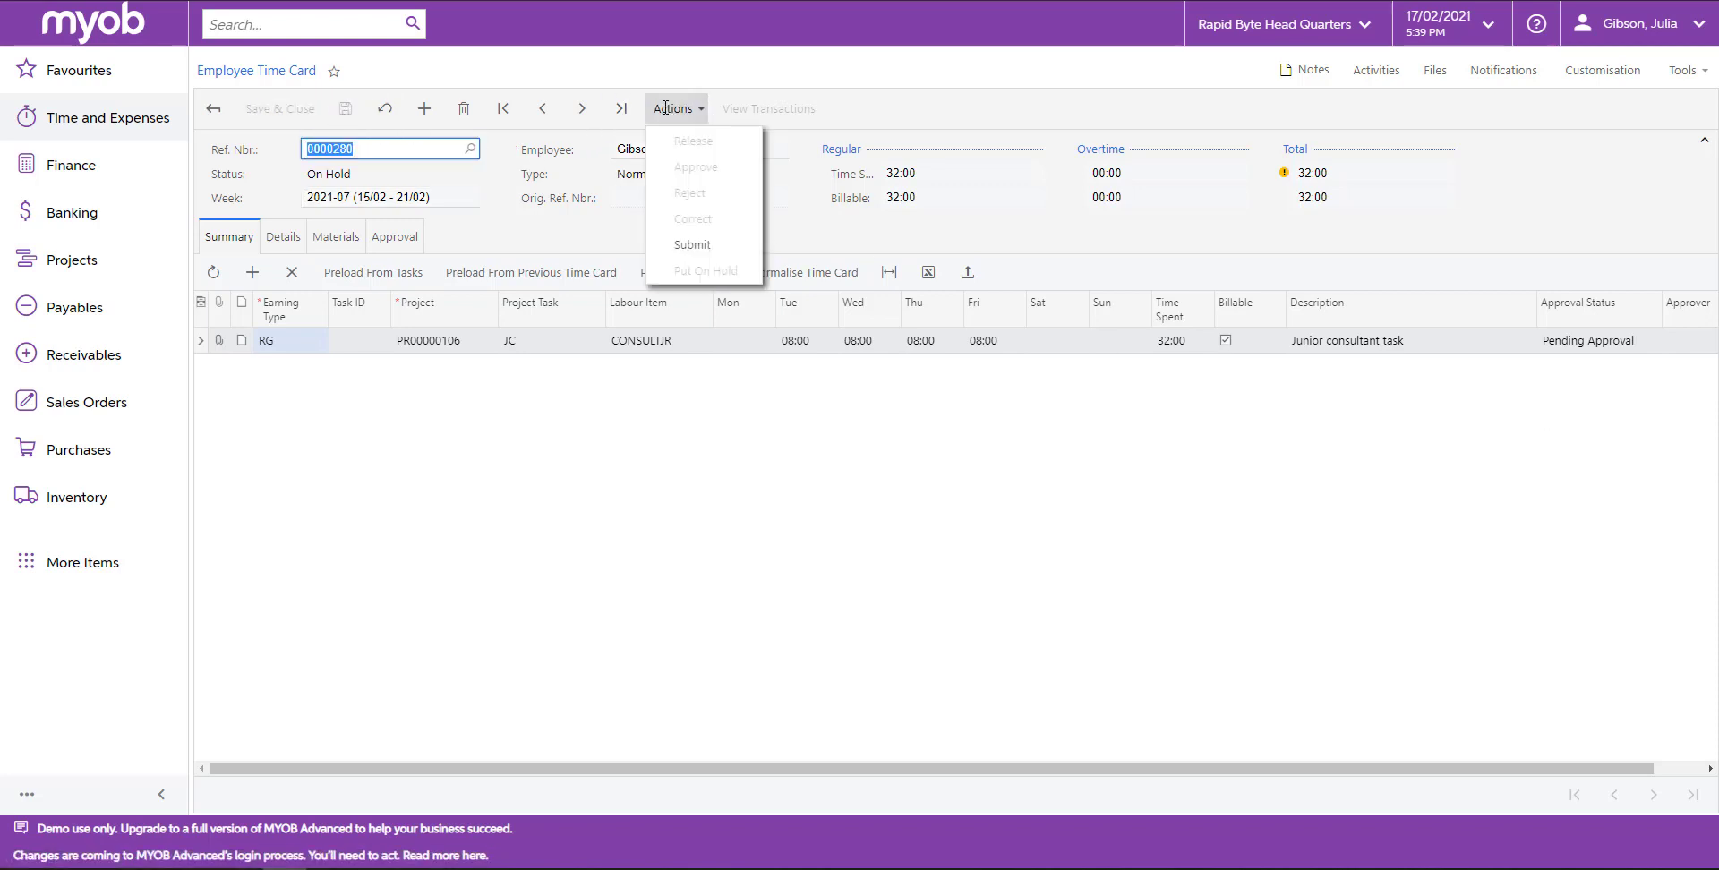
pyautogui.click(688, 244)
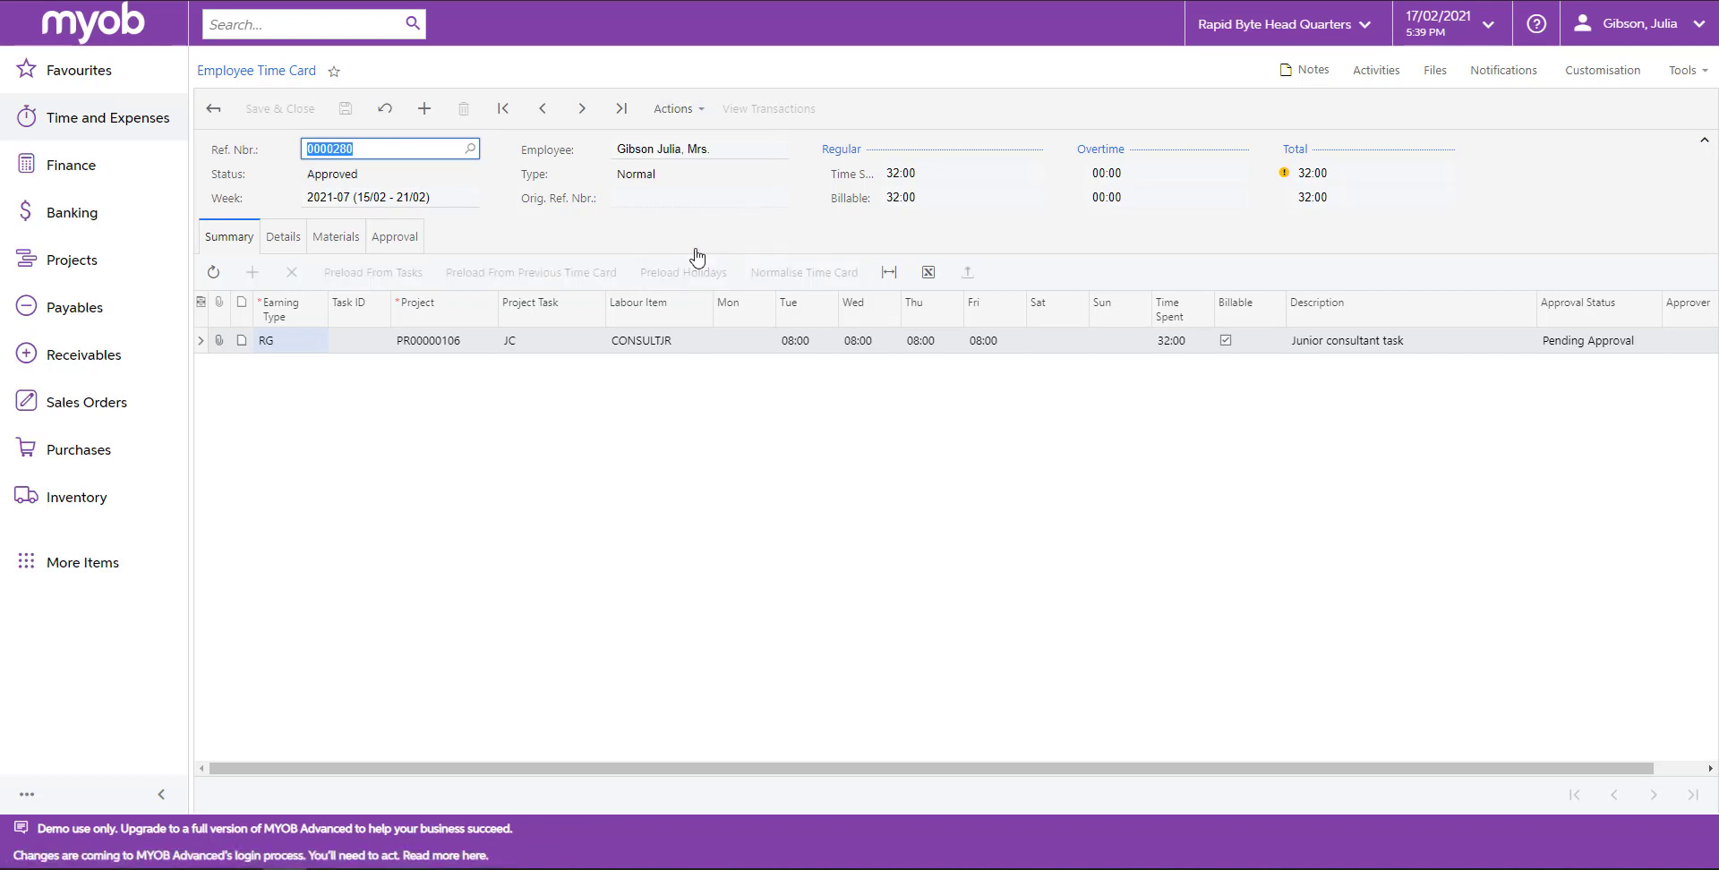
# Try to release the approved time card.
pyautogui.click(673, 108)
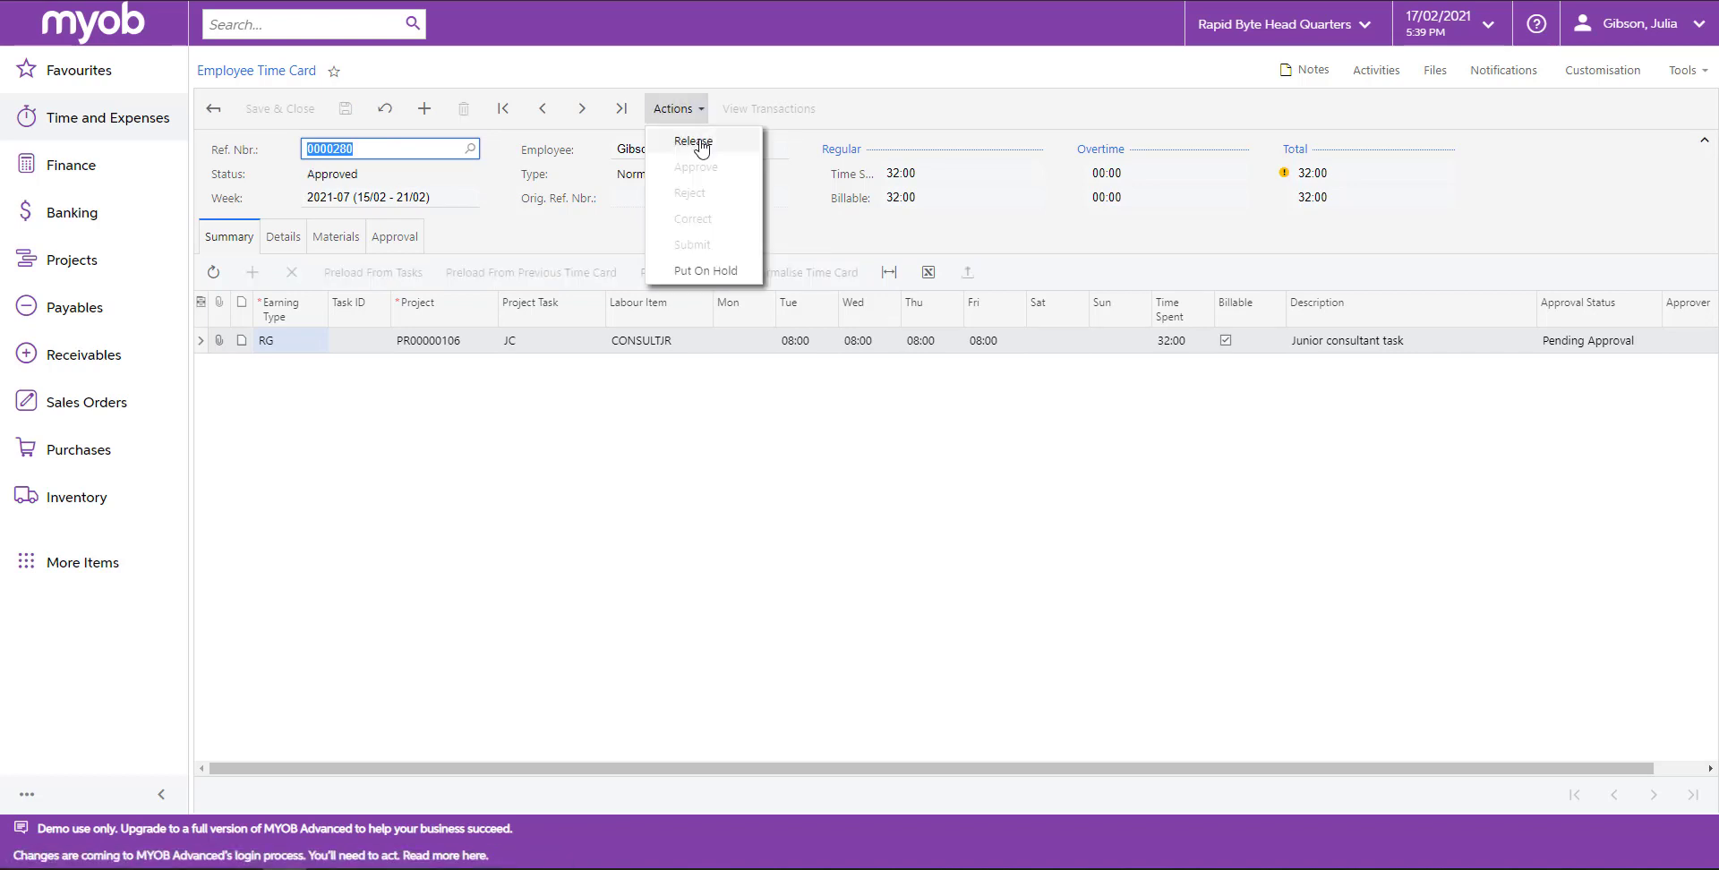
pyautogui.click(702, 148)
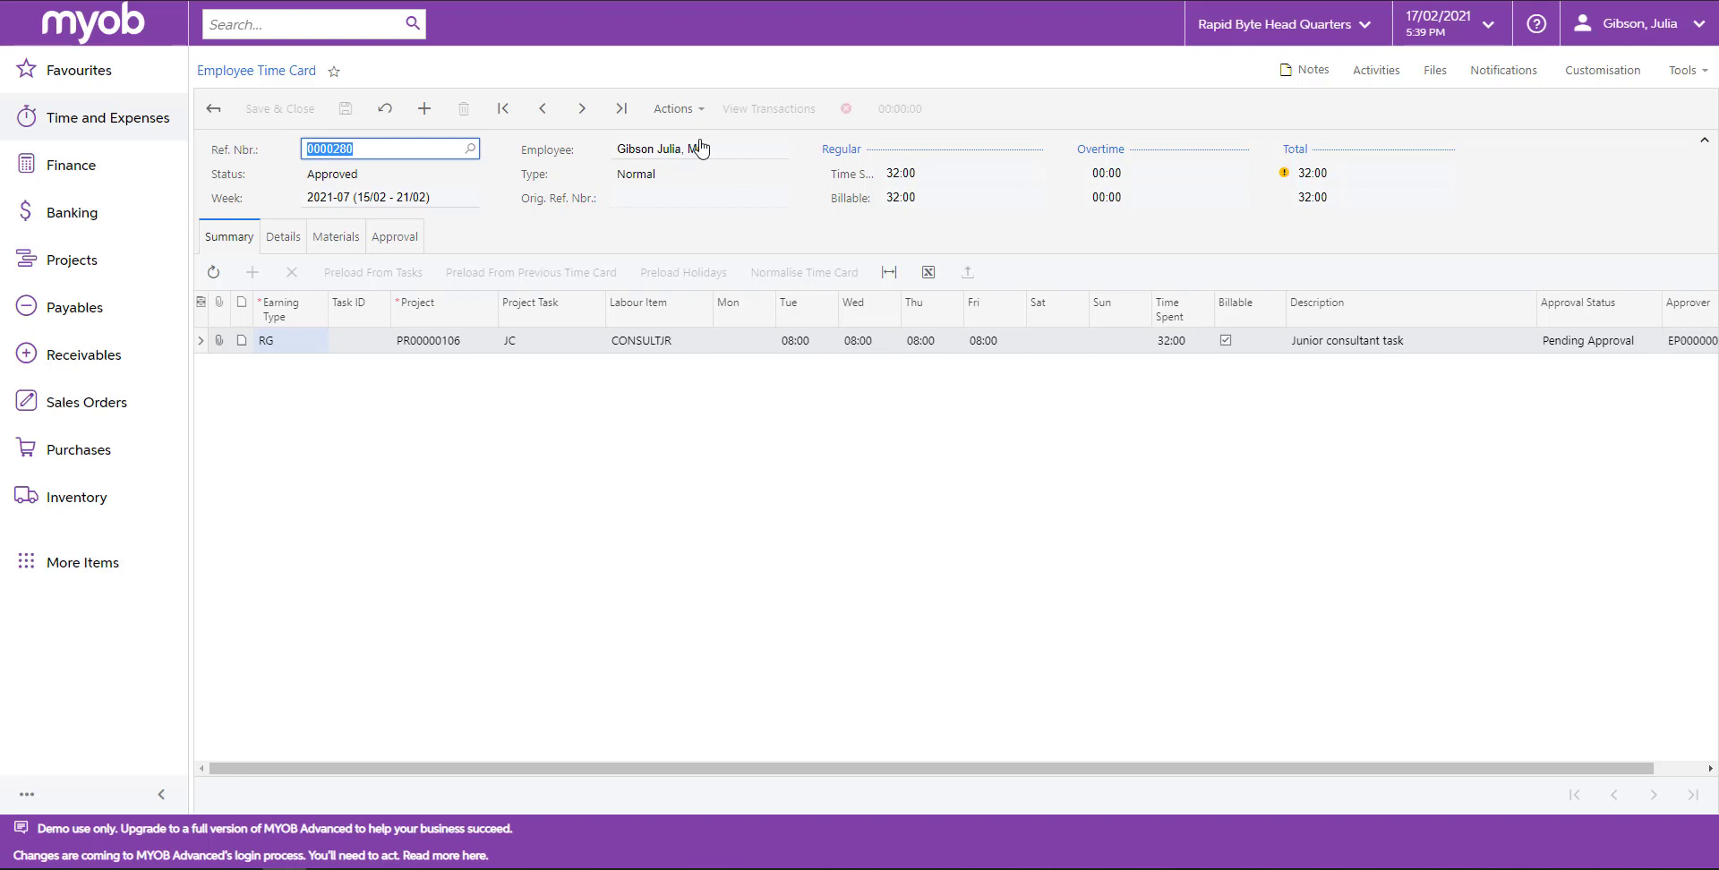
pyautogui.moveTo(848, 113)
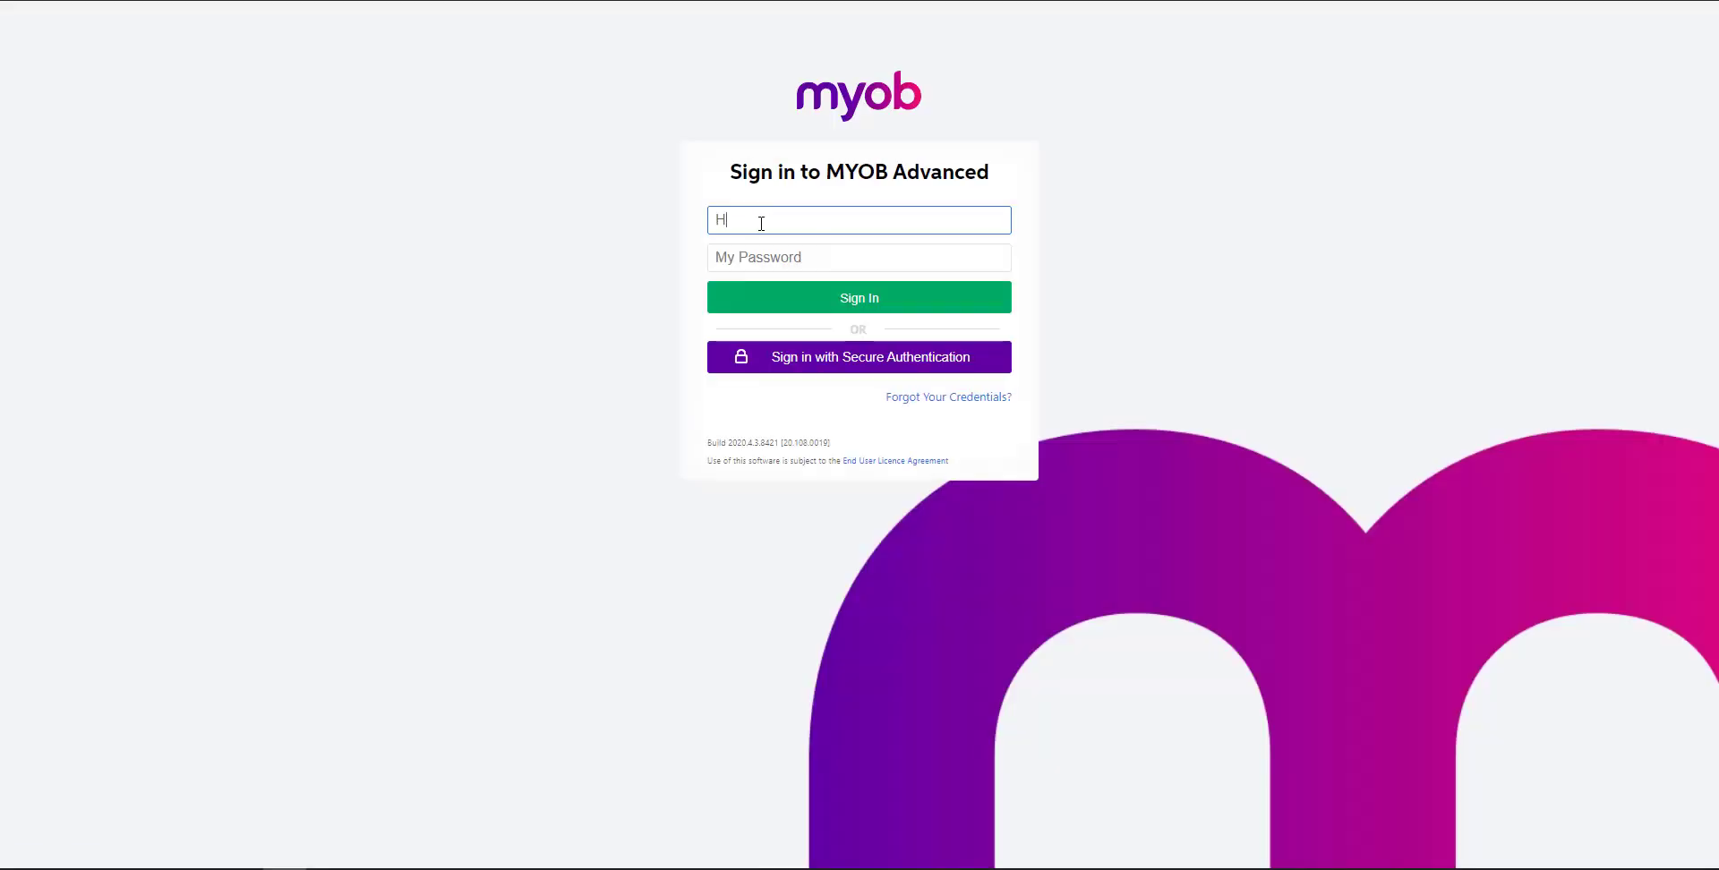
# Sign in as the second employee, entering their username and account password.
pyautogui.write('Ming')
pyautogui.press('Tab')
pyautogui.write('********')
pyautogui.click(818, 295)
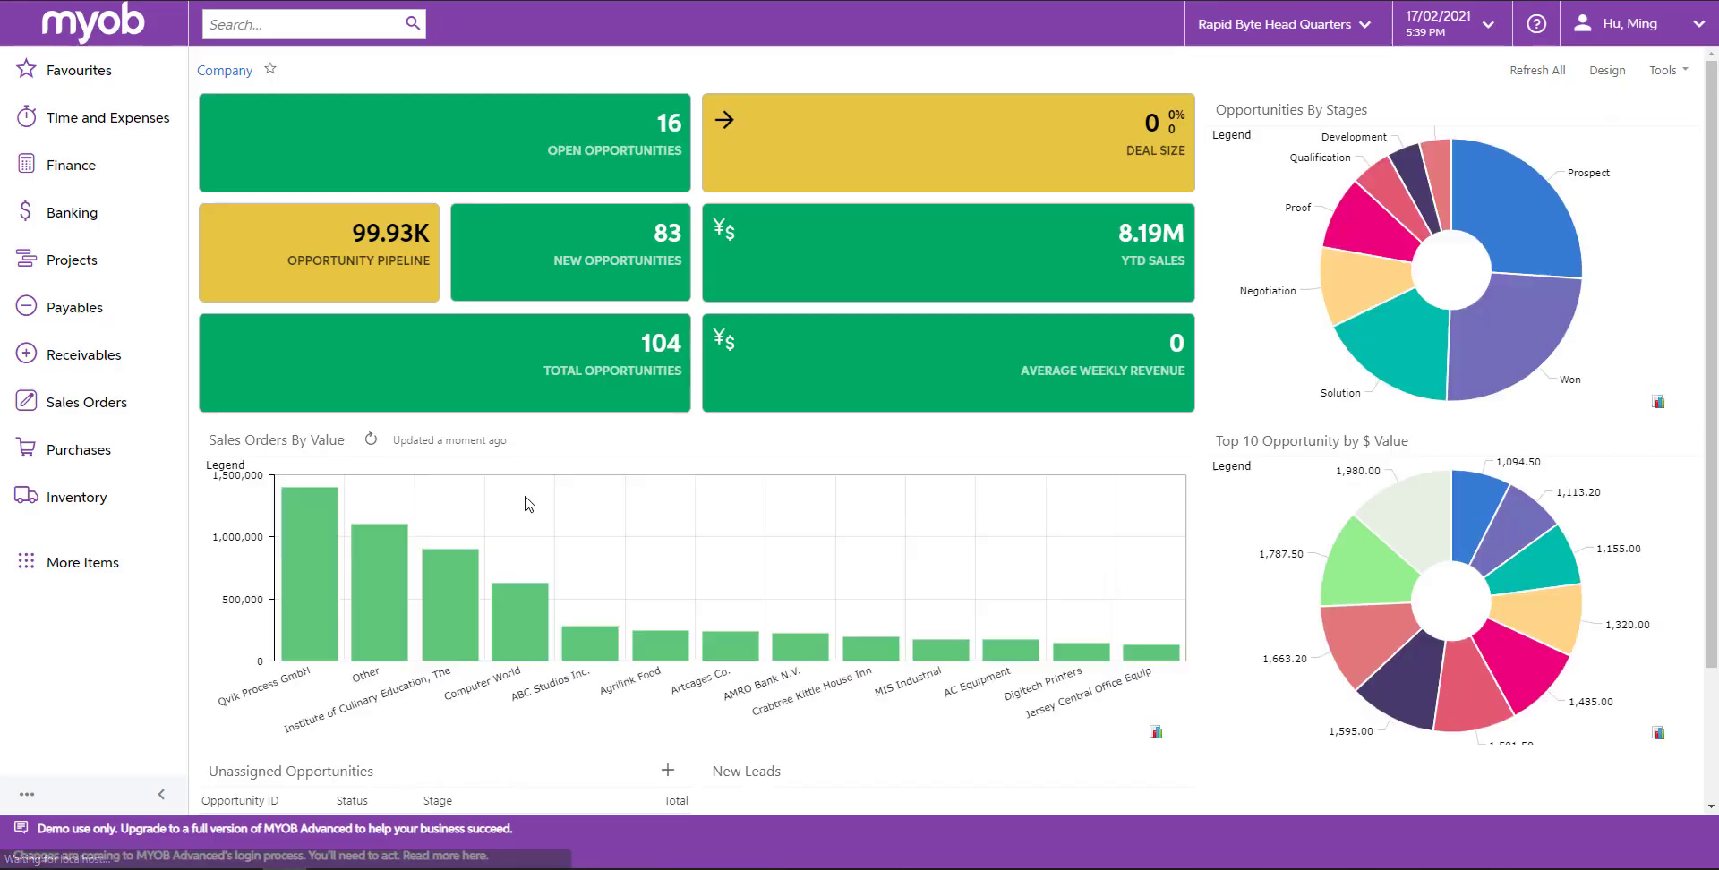
# Open a new employee time card and add a line to its summary.
pyautogui.click(65, 136)
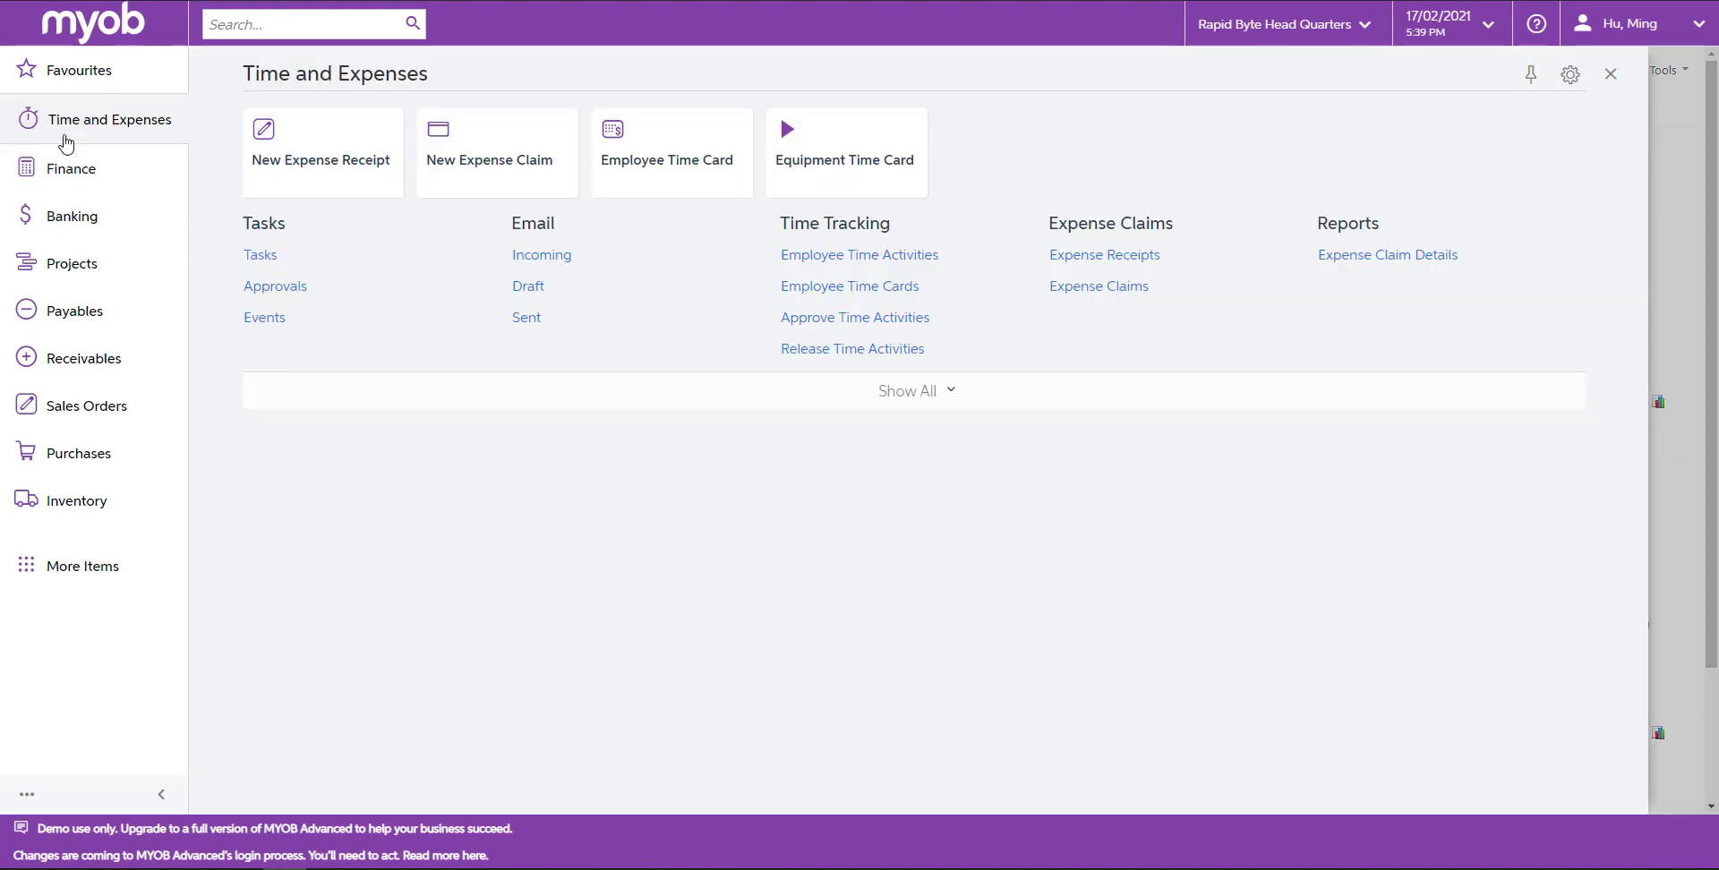
pyautogui.click(643, 175)
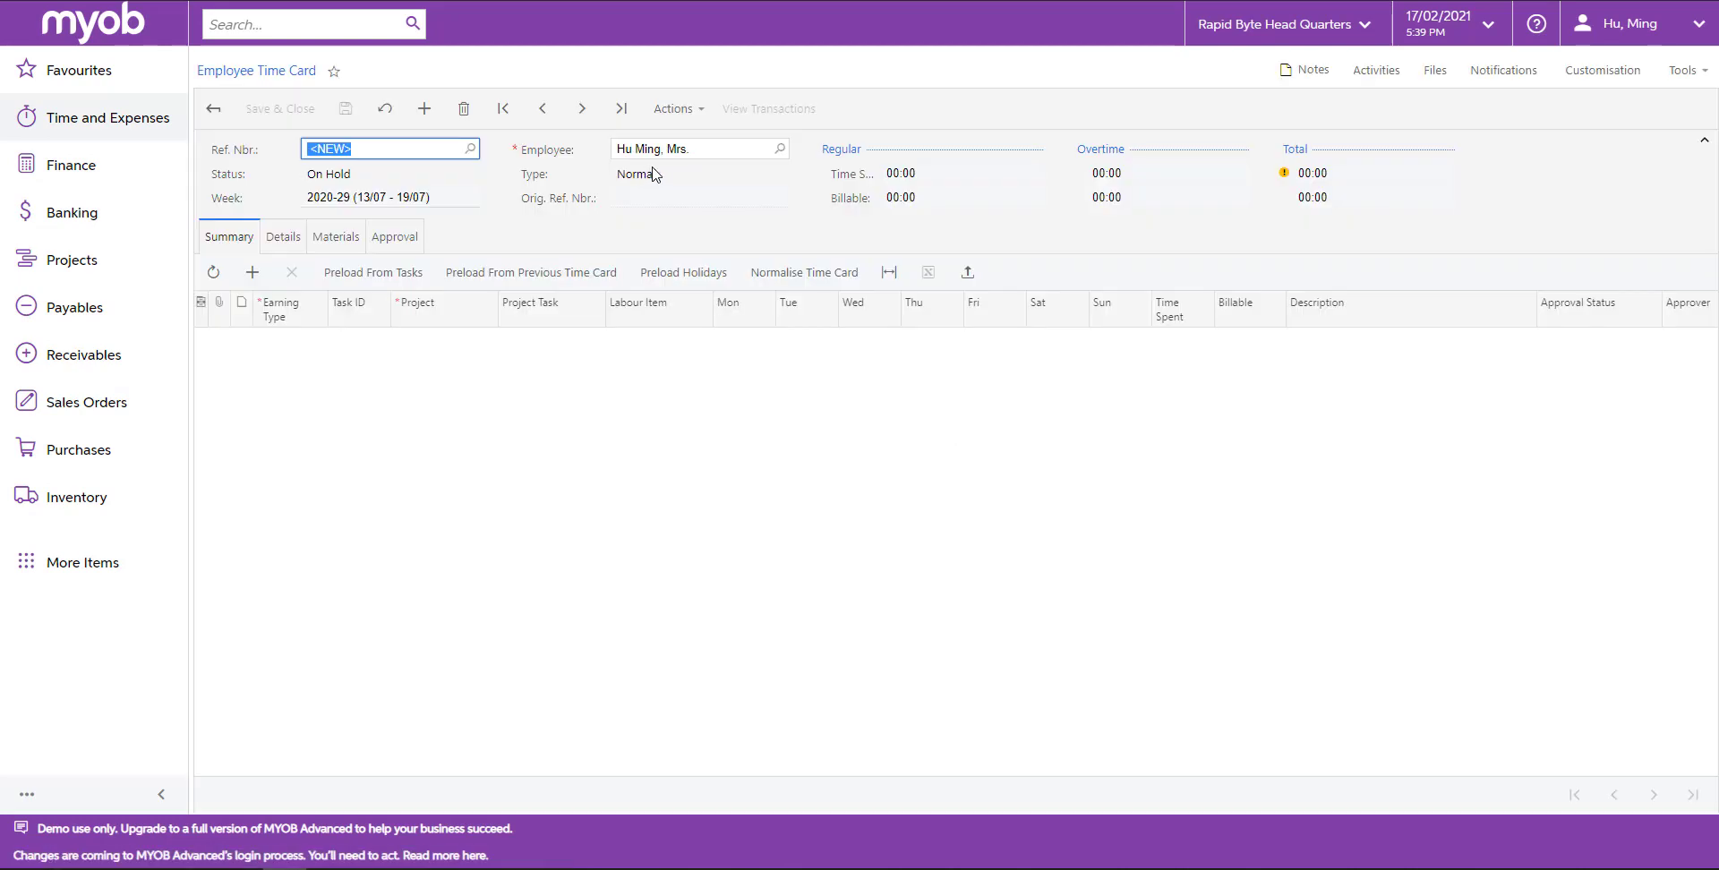
pyautogui.click(309, 340)
pyautogui.click(380, 349)
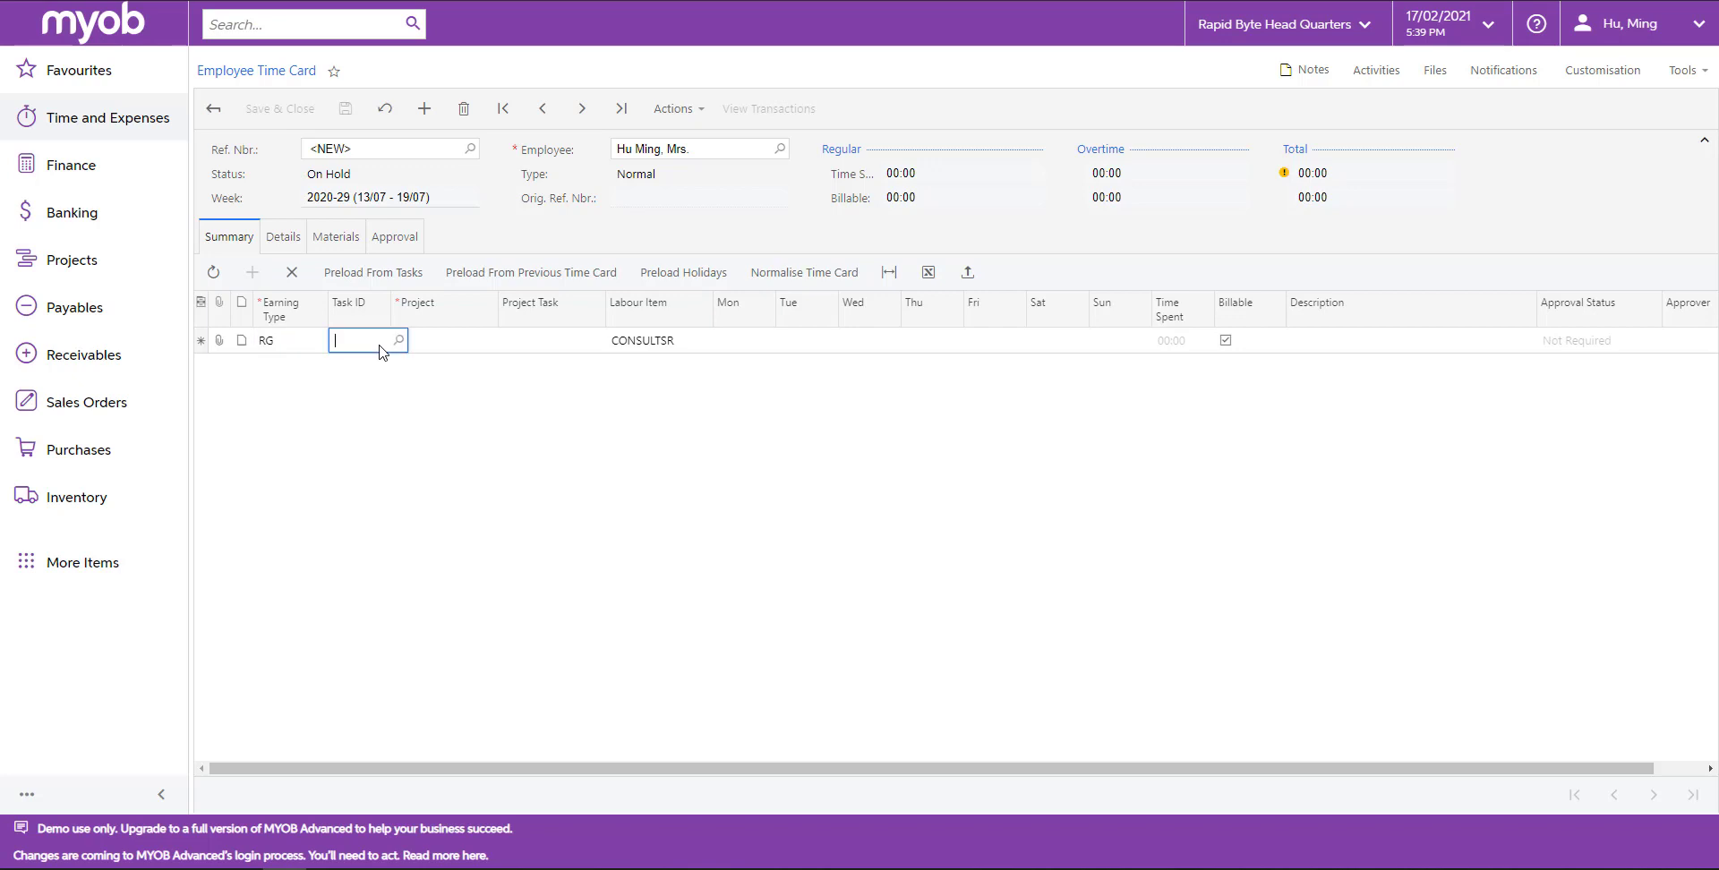
# Set the line's project to PR00000106 and its project task to PM.
pyautogui.click(451, 341)
pyautogui.write('106')
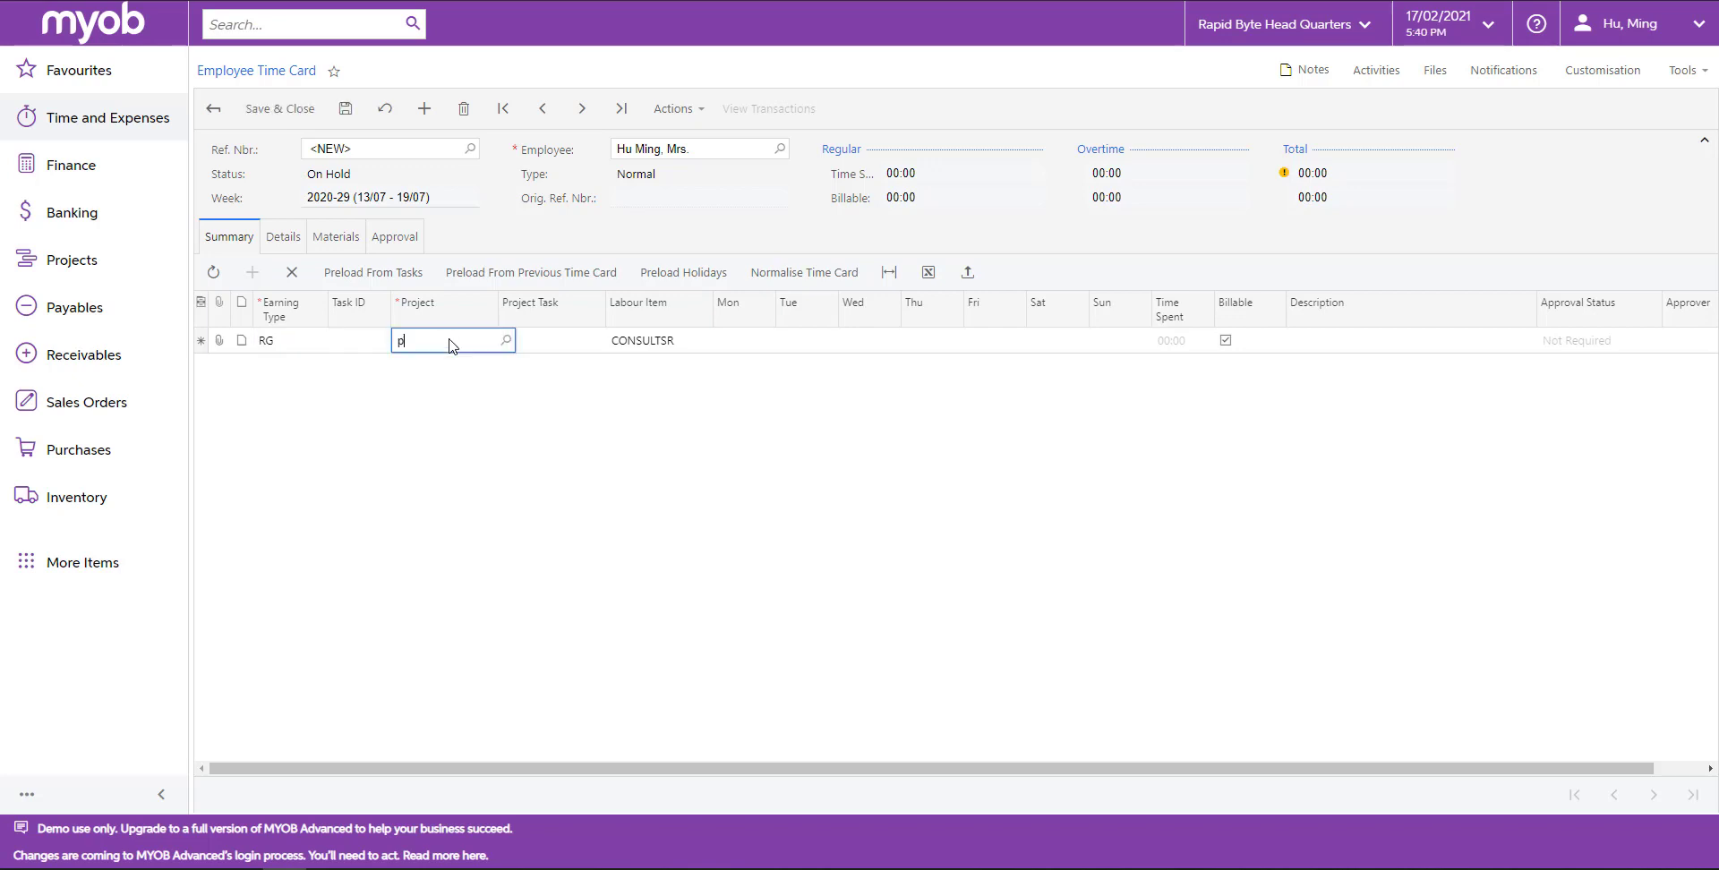
pyautogui.click(483, 371)
pyautogui.press('Tab')
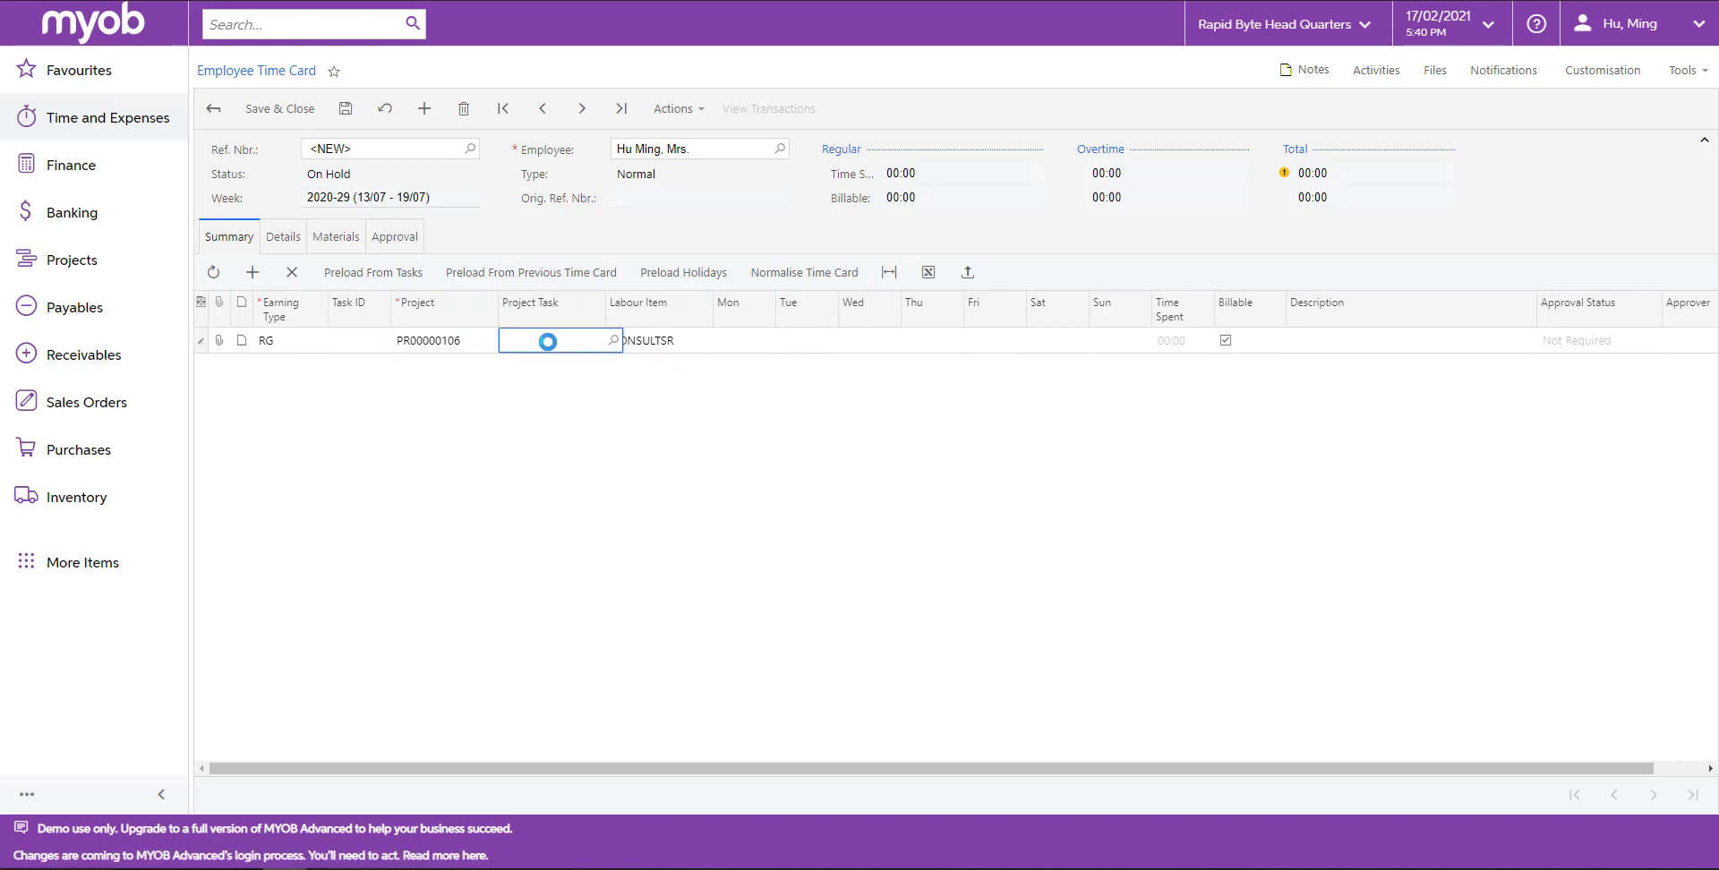
pyautogui.write('PM')
pyautogui.press('Tab')
pyautogui.press('Tab')
# Enter 8 hours for Monday with the description Project manager task, then save the time card.
pyautogui.write('8')
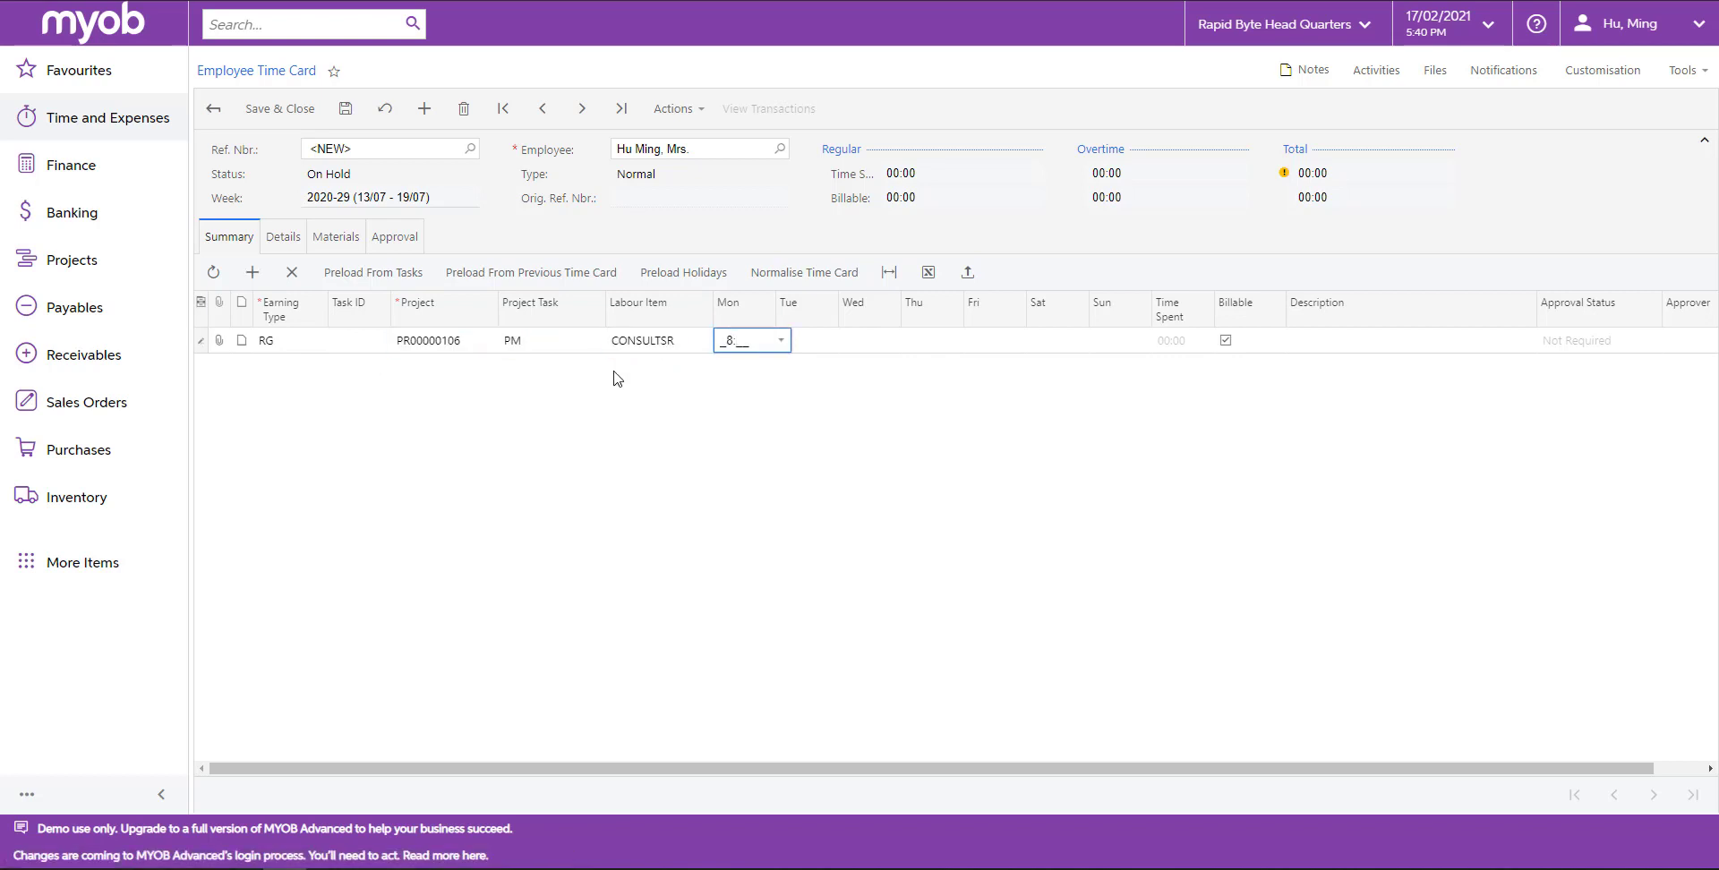
pyautogui.click(1420, 345)
pyautogui.write('Project manager task')
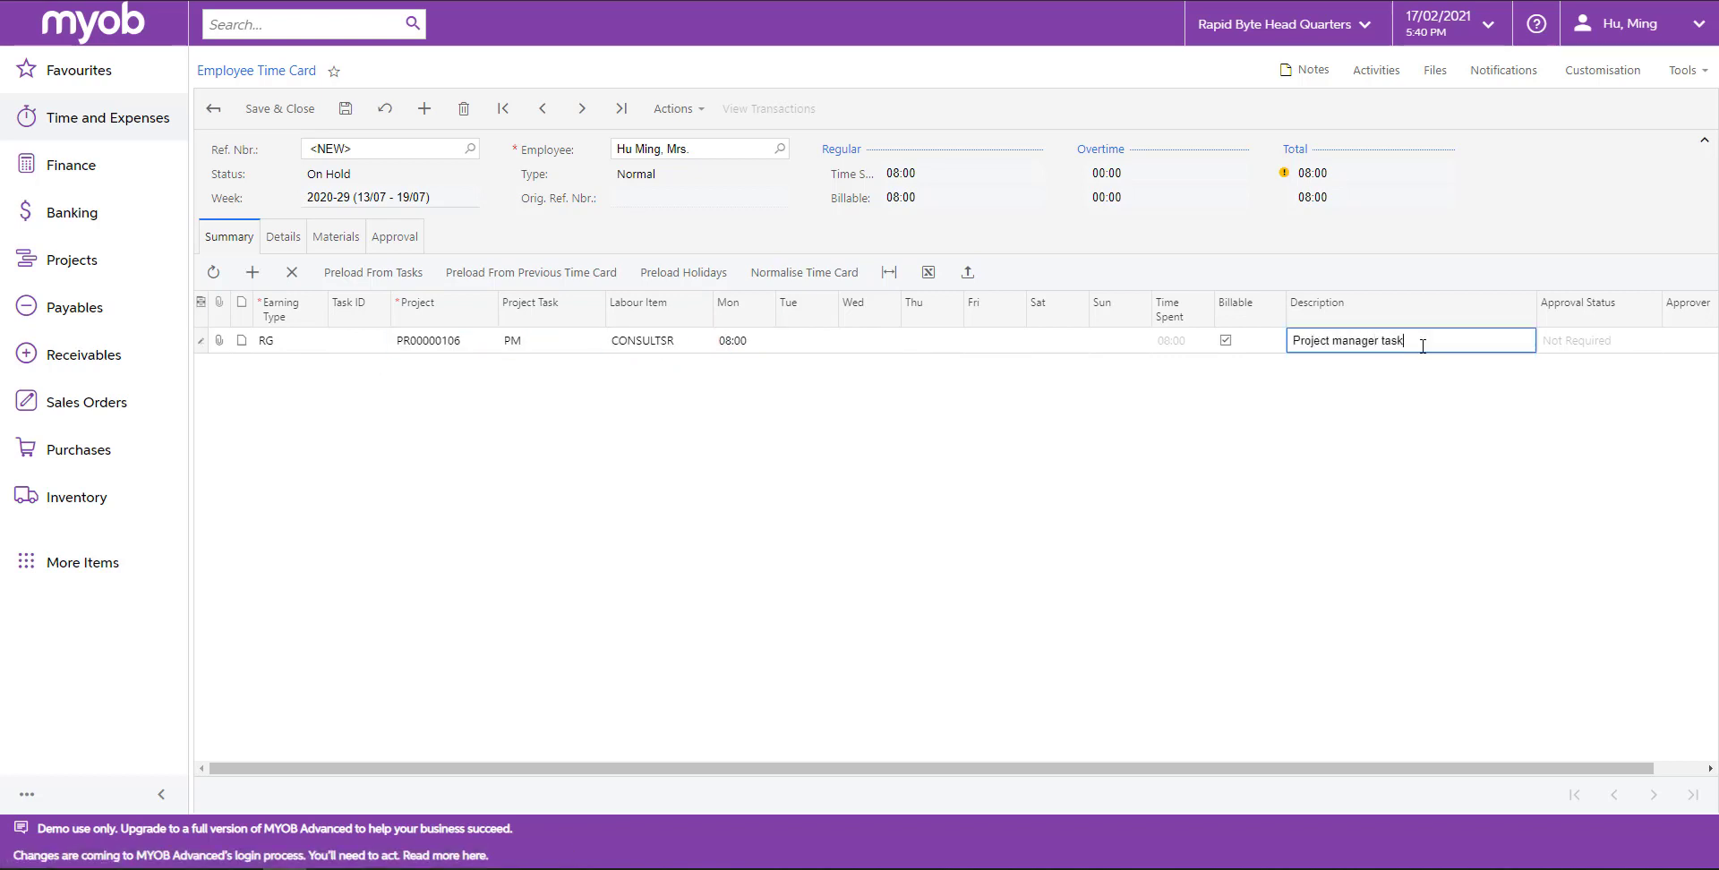
pyautogui.click(1567, 372)
pyautogui.click(345, 110)
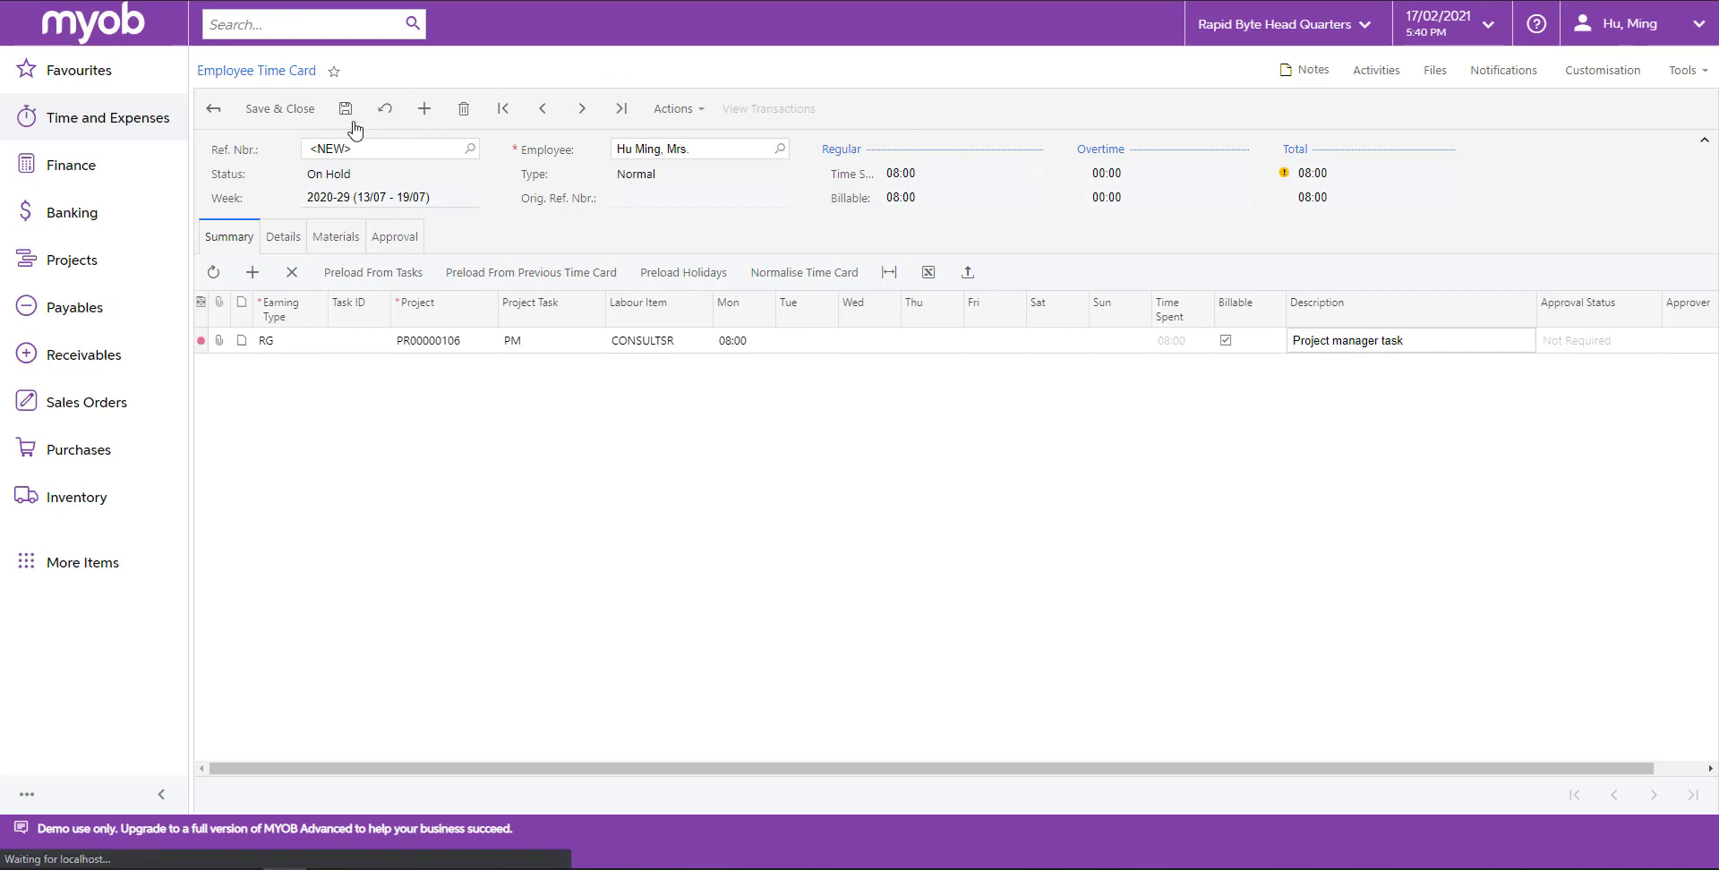
# Submit the time card and then release it.
pyautogui.click(673, 117)
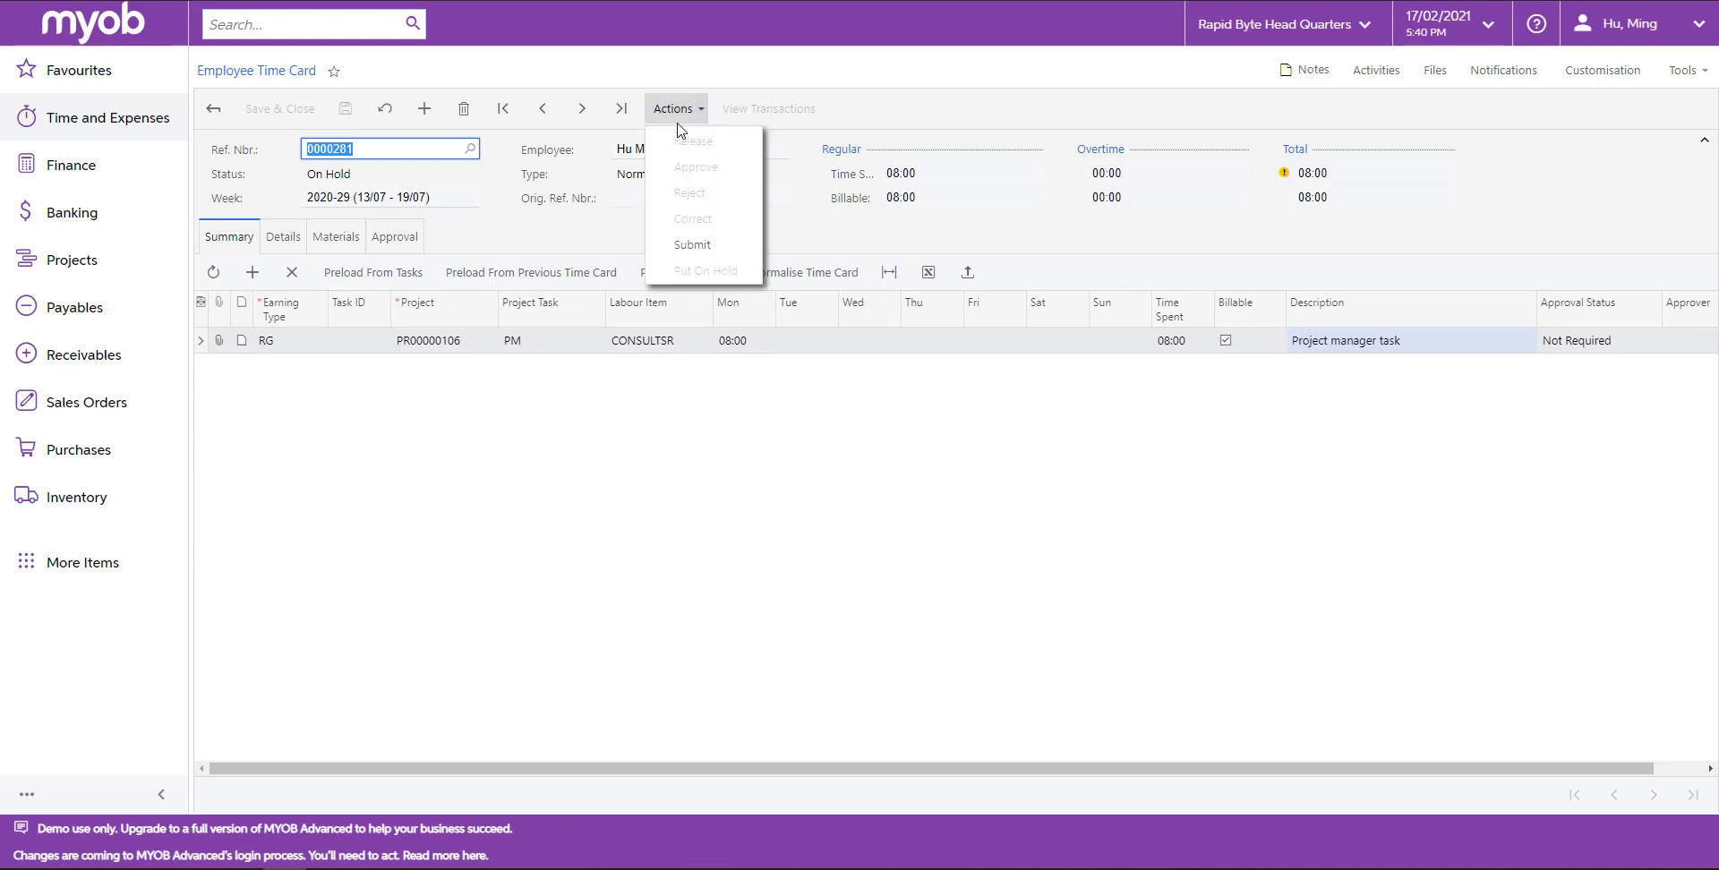
pyautogui.click(703, 241)
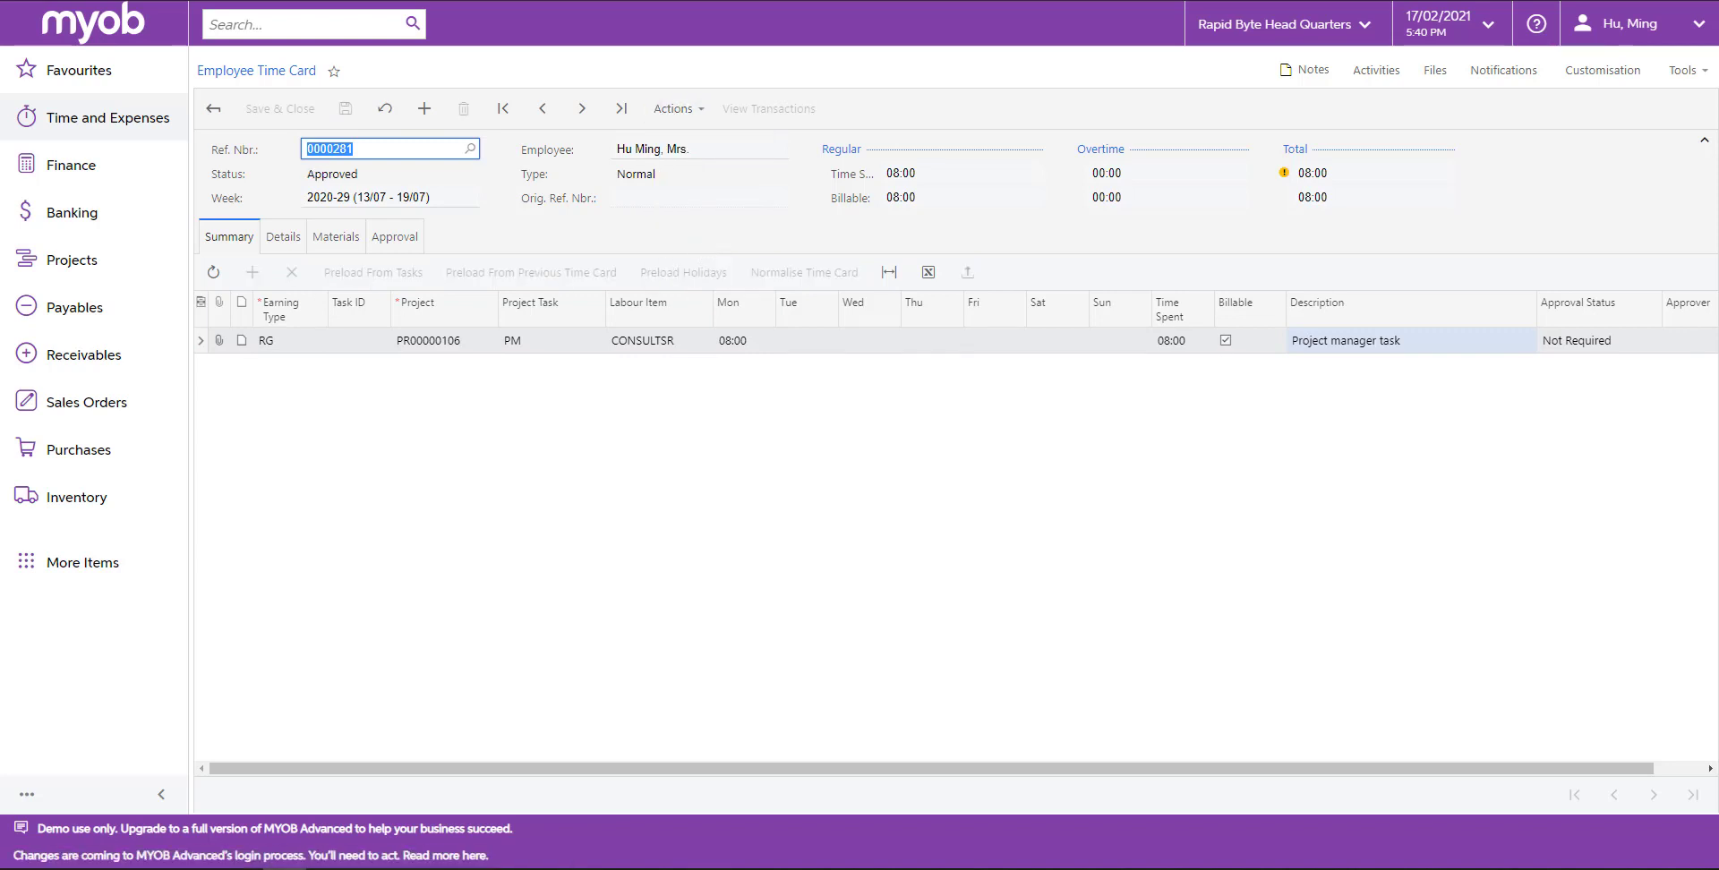
pyautogui.click(673, 109)
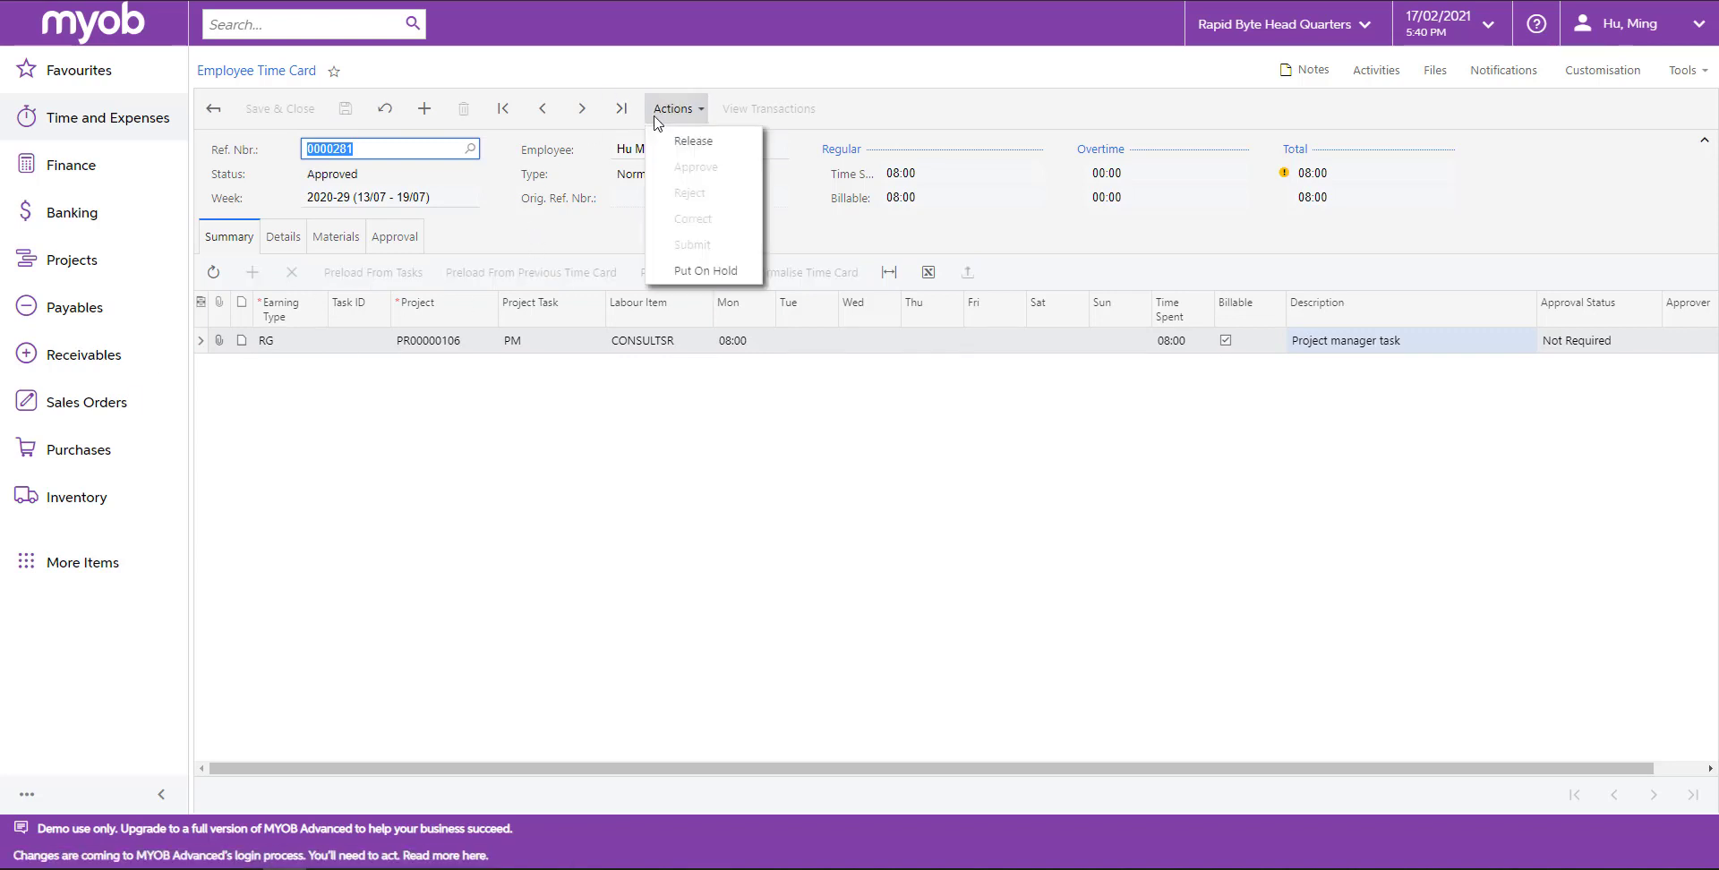
pyautogui.click(678, 142)
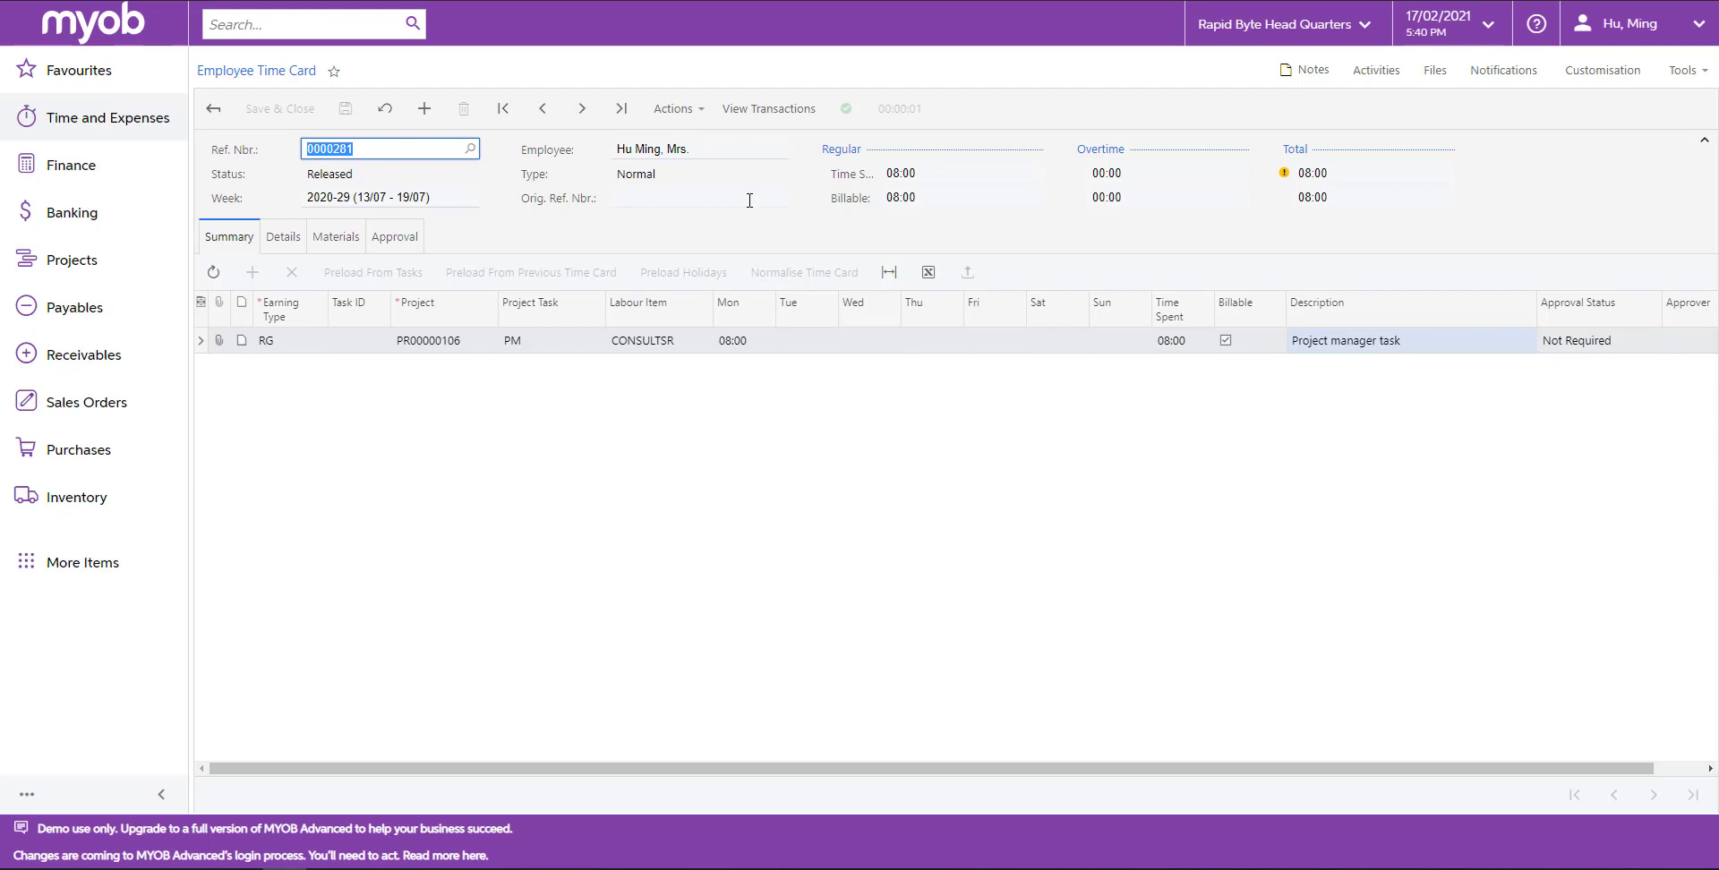
# Open Approve Time Activities and approve all listed time activity records, confirming the prompt.
pyautogui.click(108, 120)
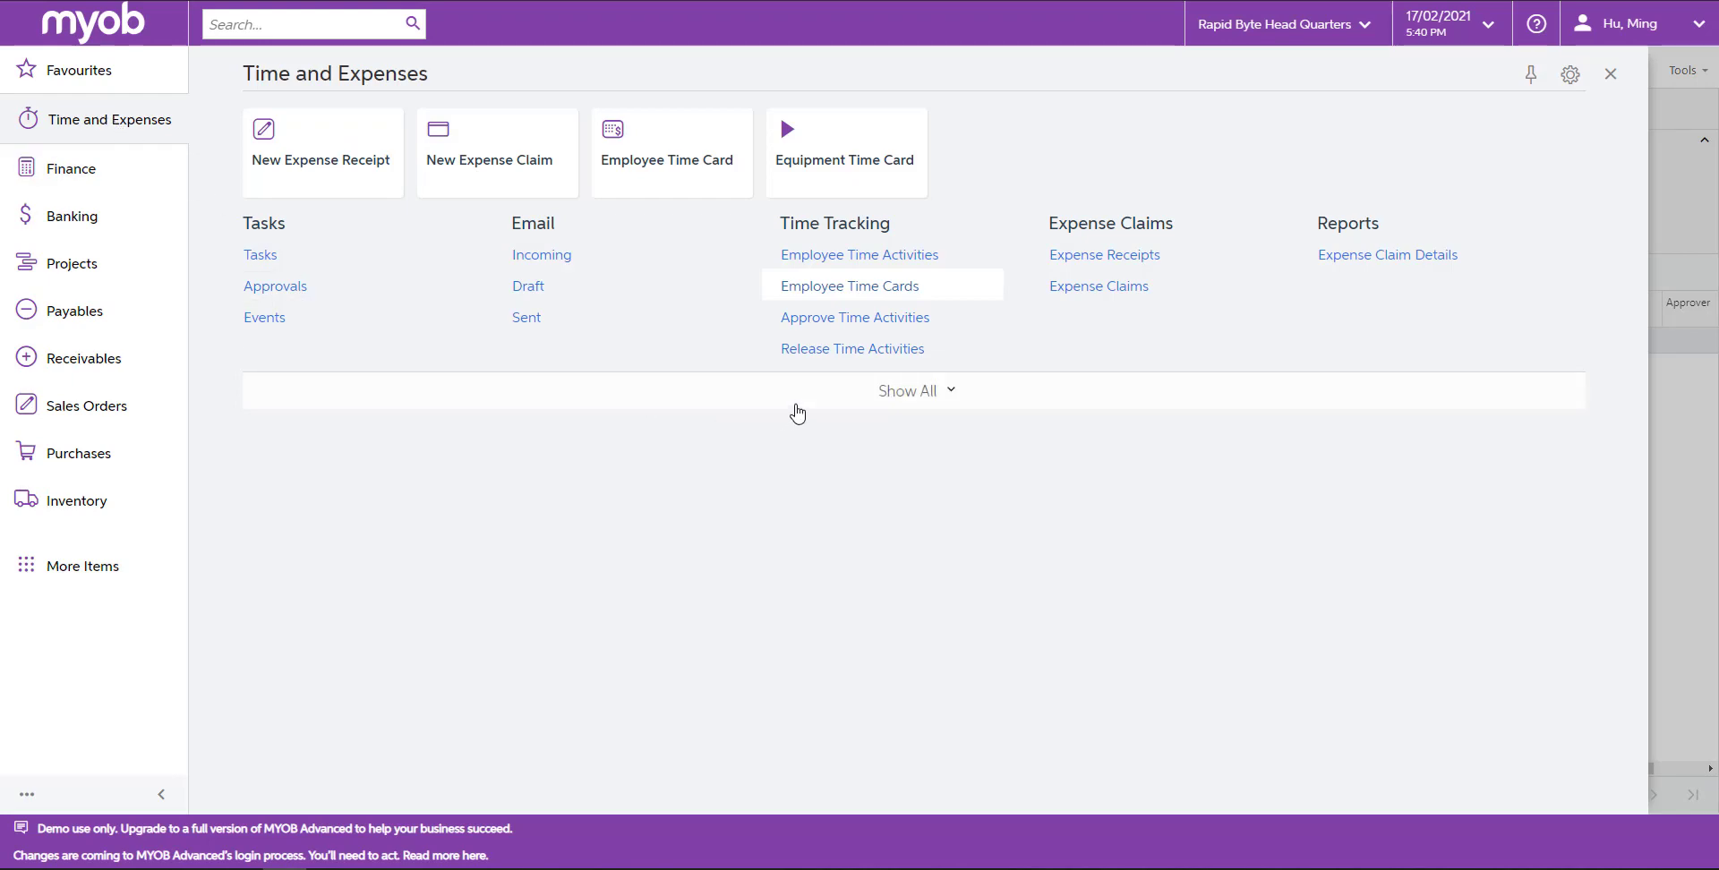
pyautogui.click(912, 408)
pyautogui.click(920, 418)
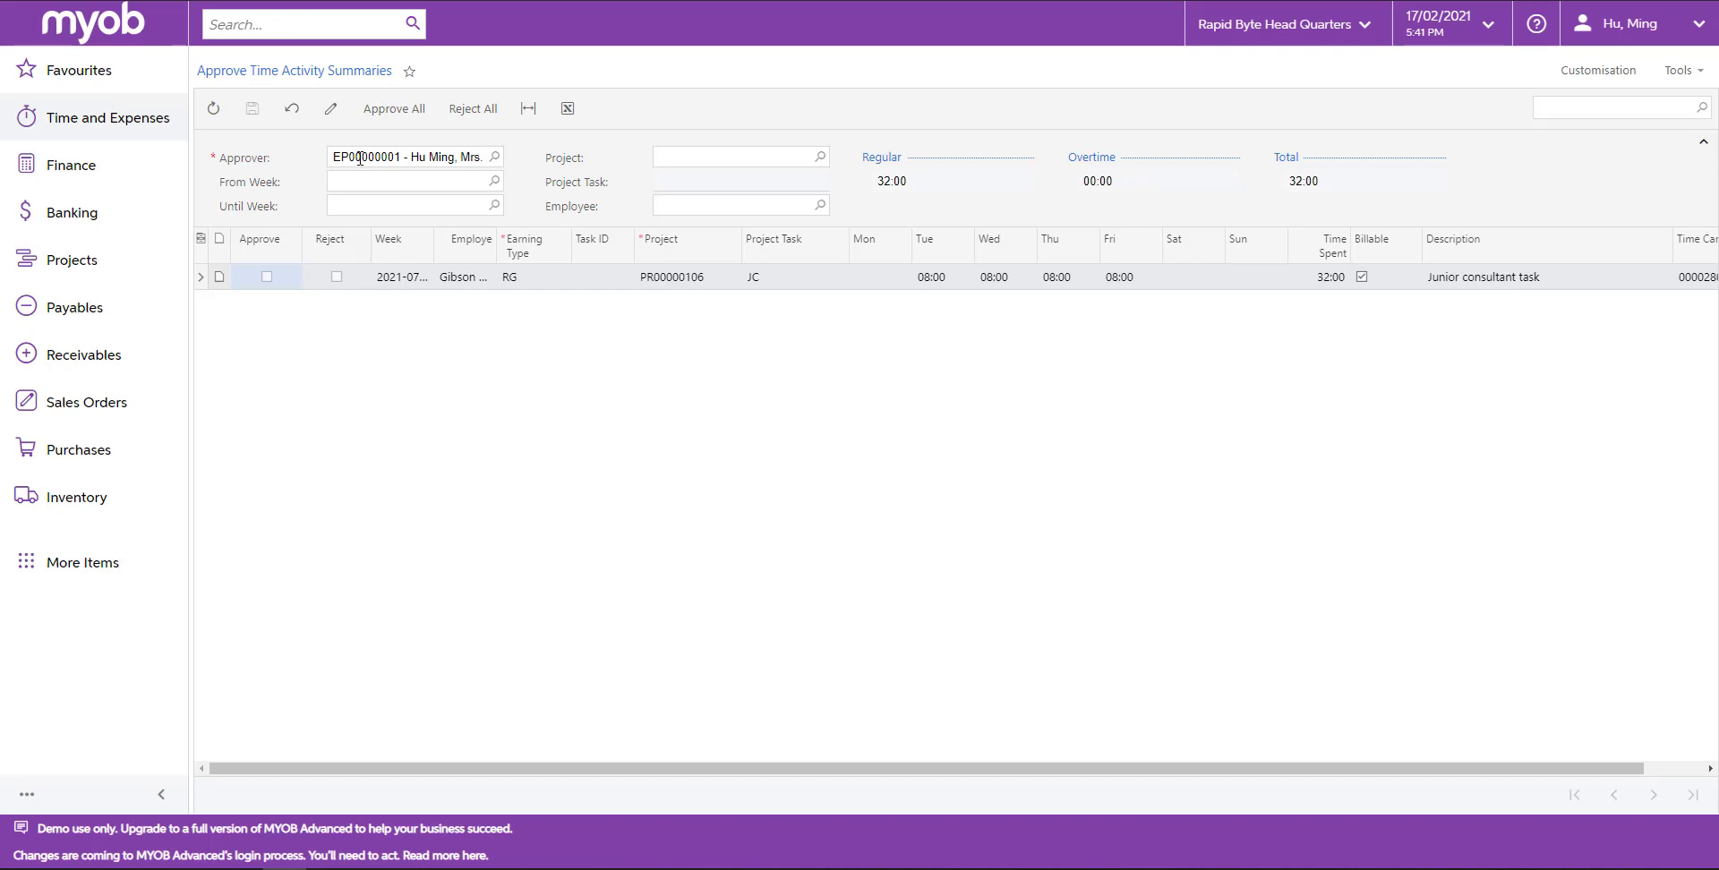
pyautogui.click(397, 125)
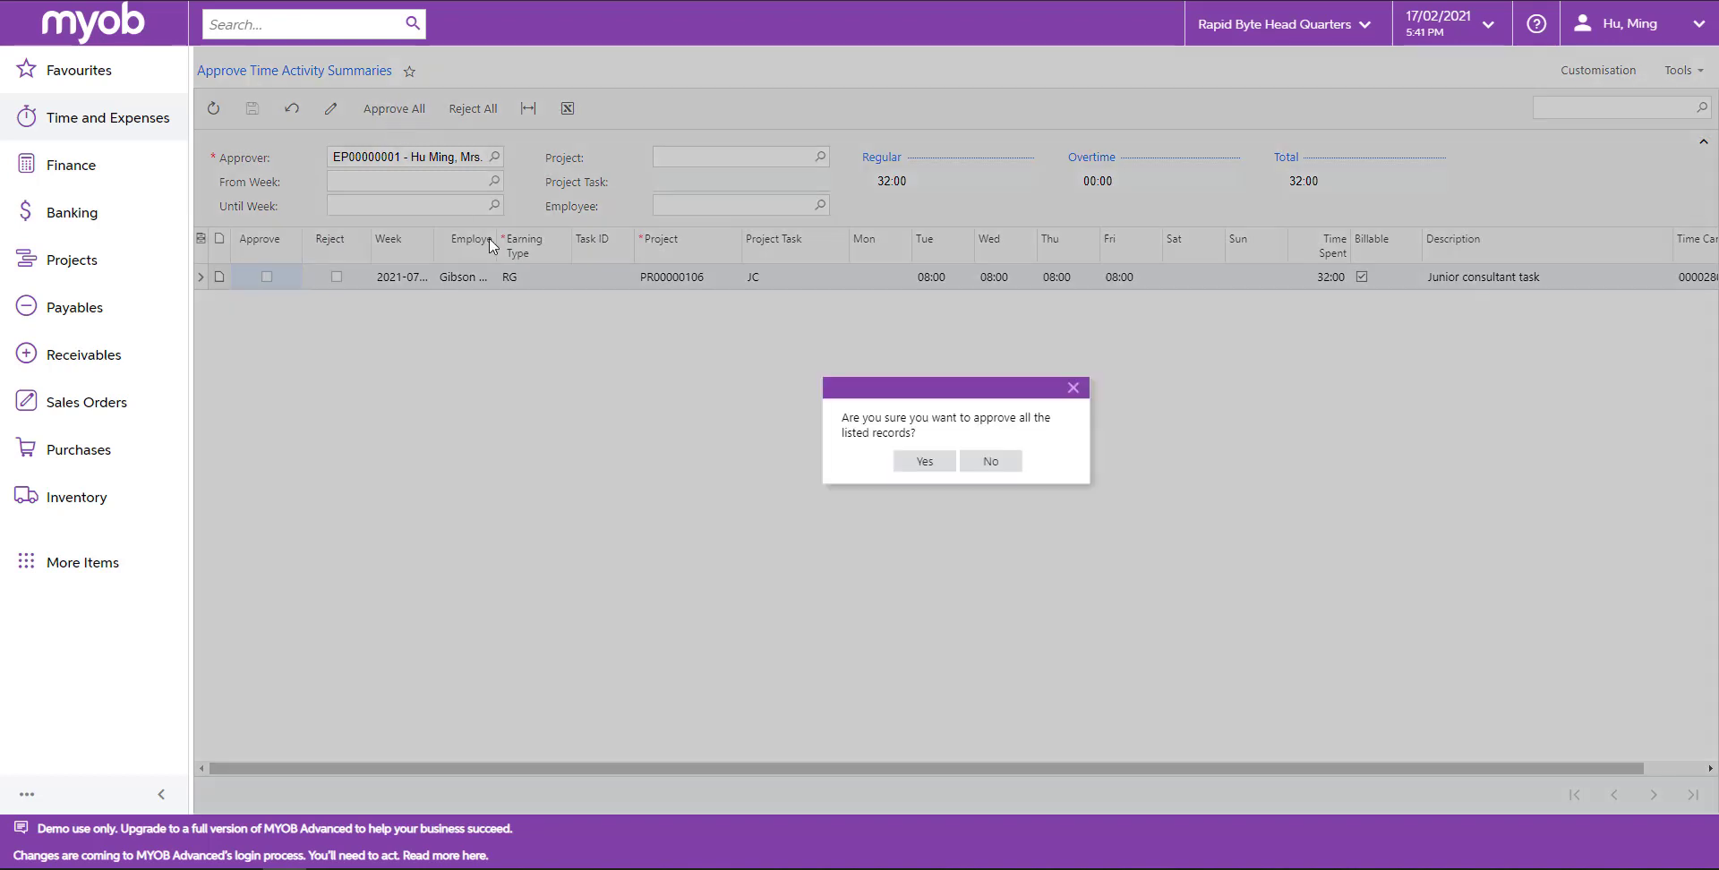
pyautogui.click(923, 461)
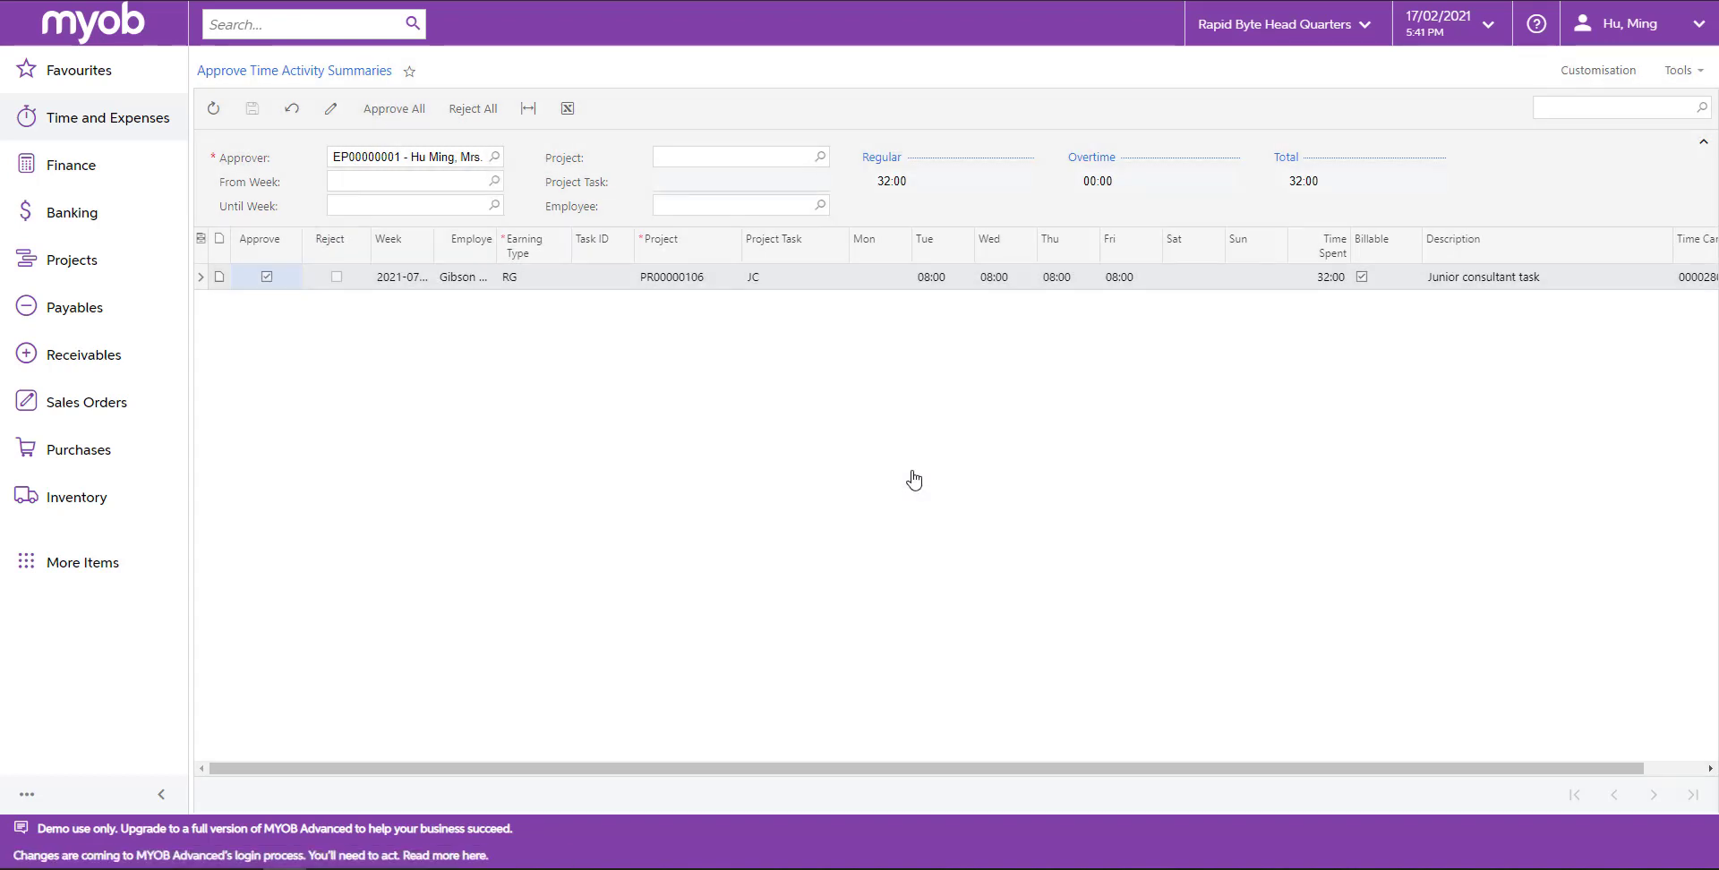
# Sign out and sign back in as the first employee with their username and account password.
pyautogui.click(1611, 24)
pyautogui.click(1612, 172)
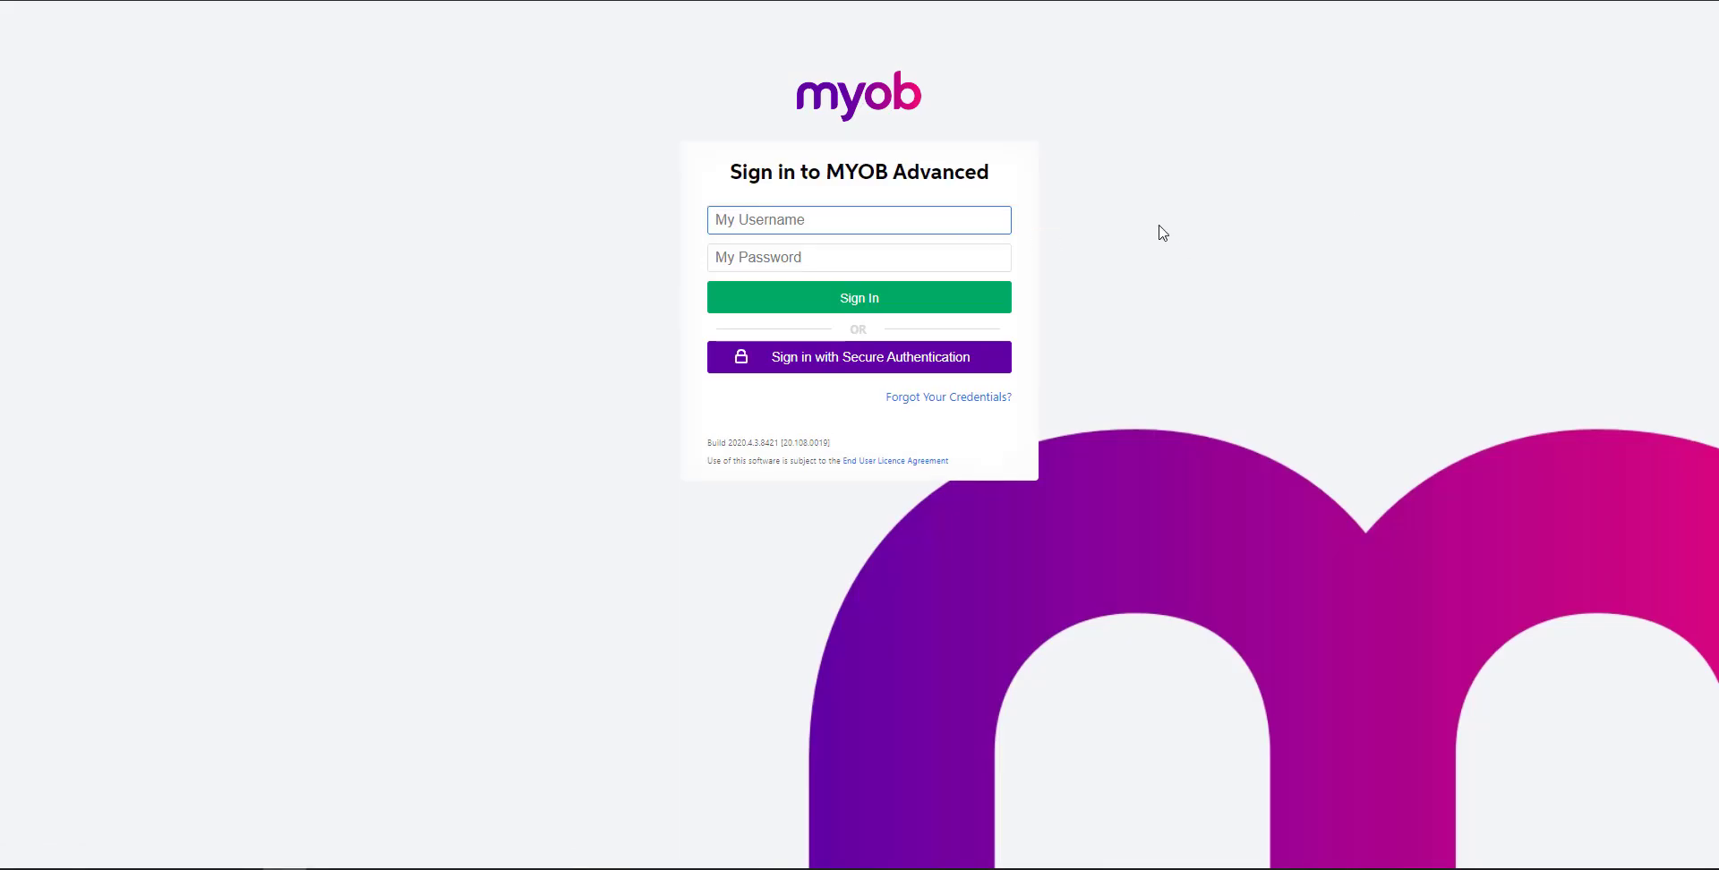
pyautogui.press('Down')
pyautogui.press('Tab')
pyautogui.write('•••••••••••')
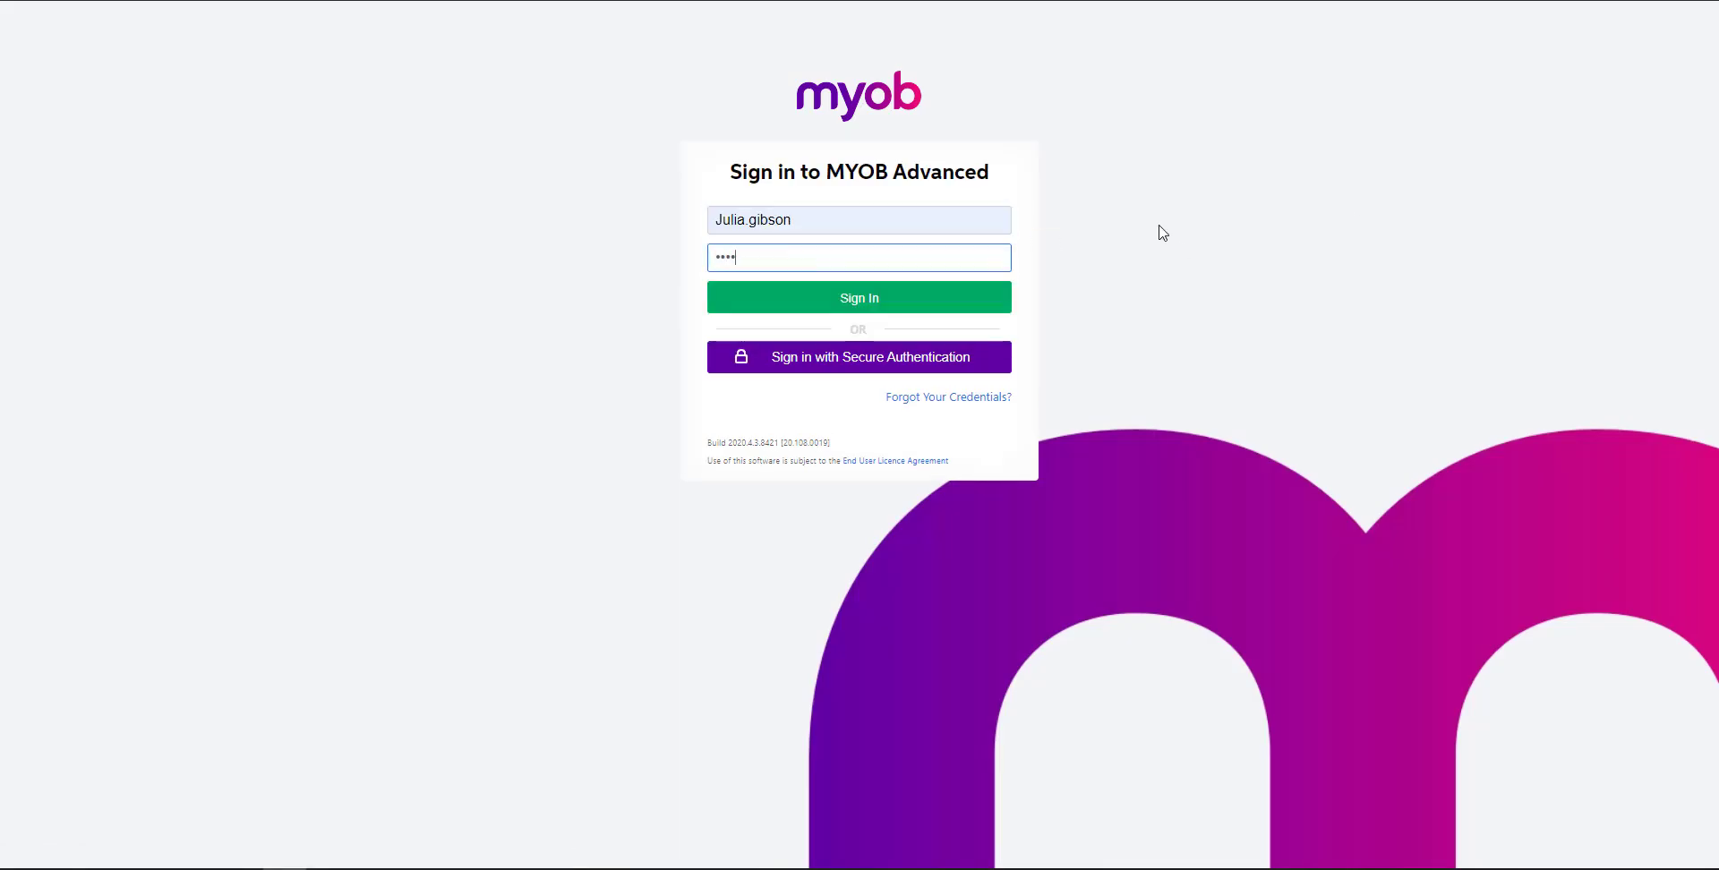
pyautogui.click(914, 304)
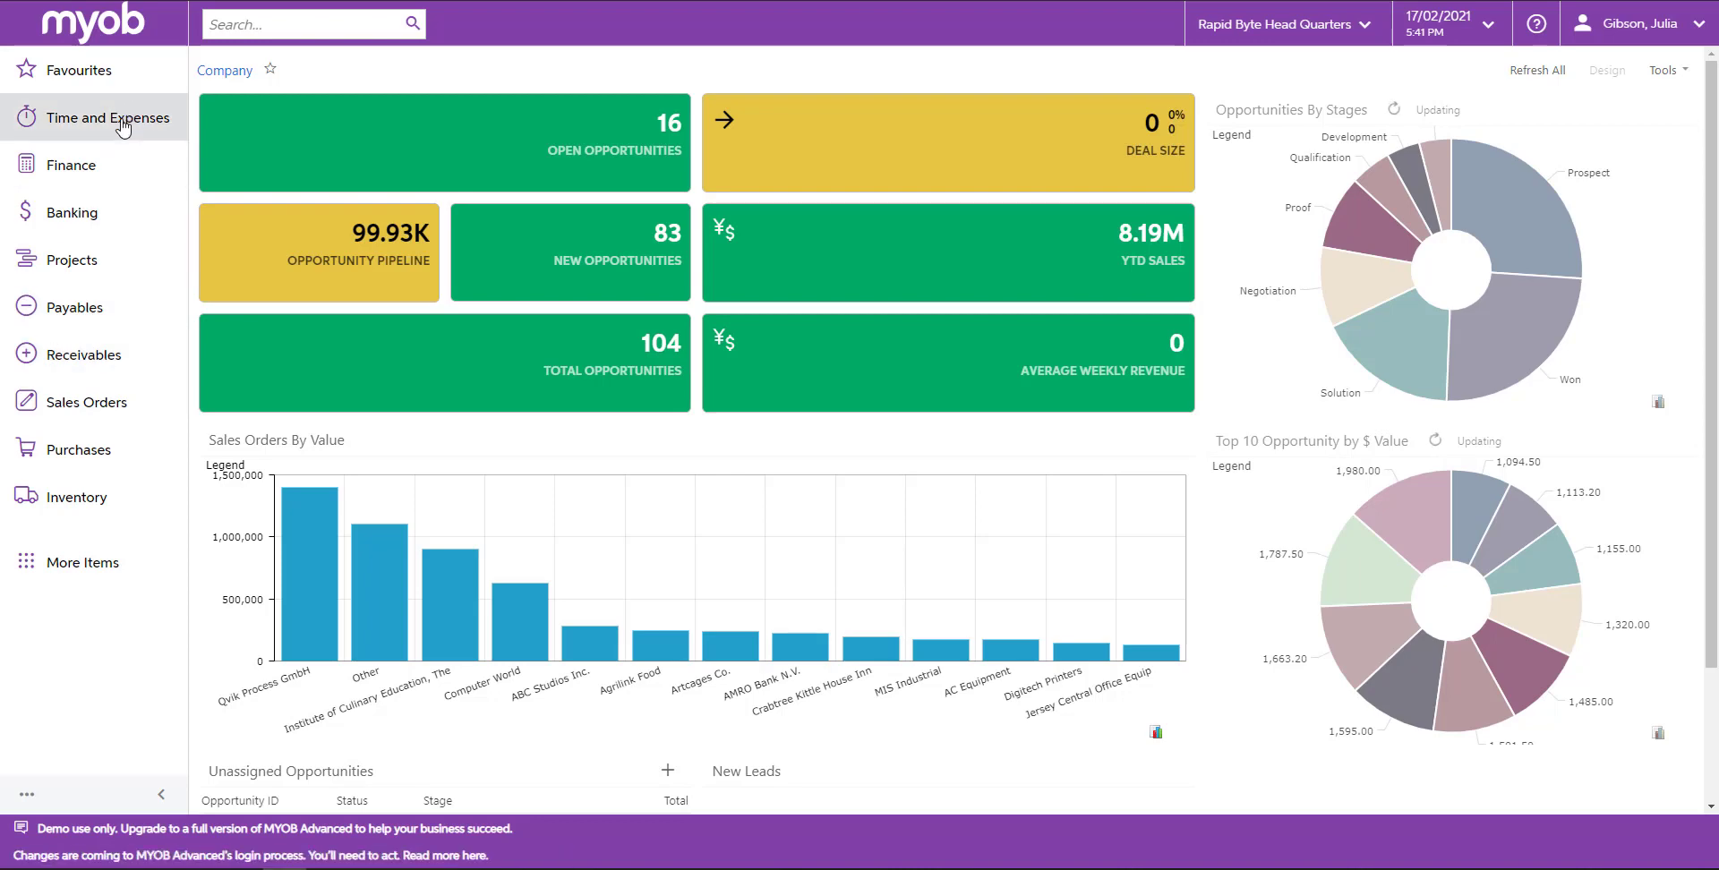
# Open time card 0000280 from all employee time card records and release it.
pyautogui.click(123, 129)
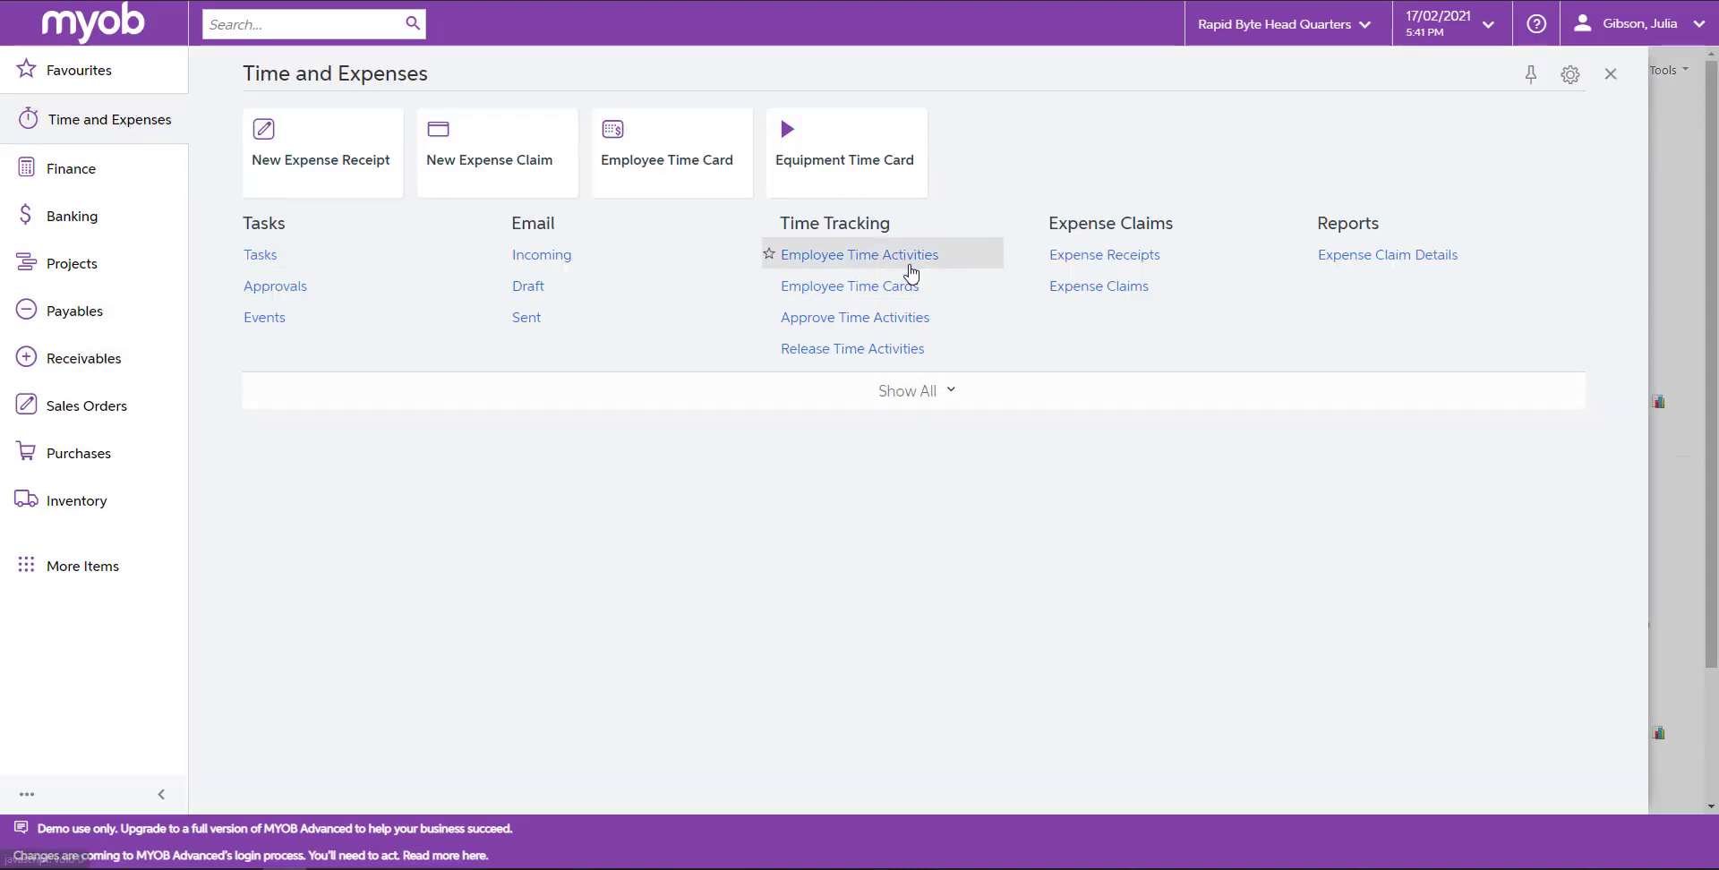
pyautogui.click(902, 287)
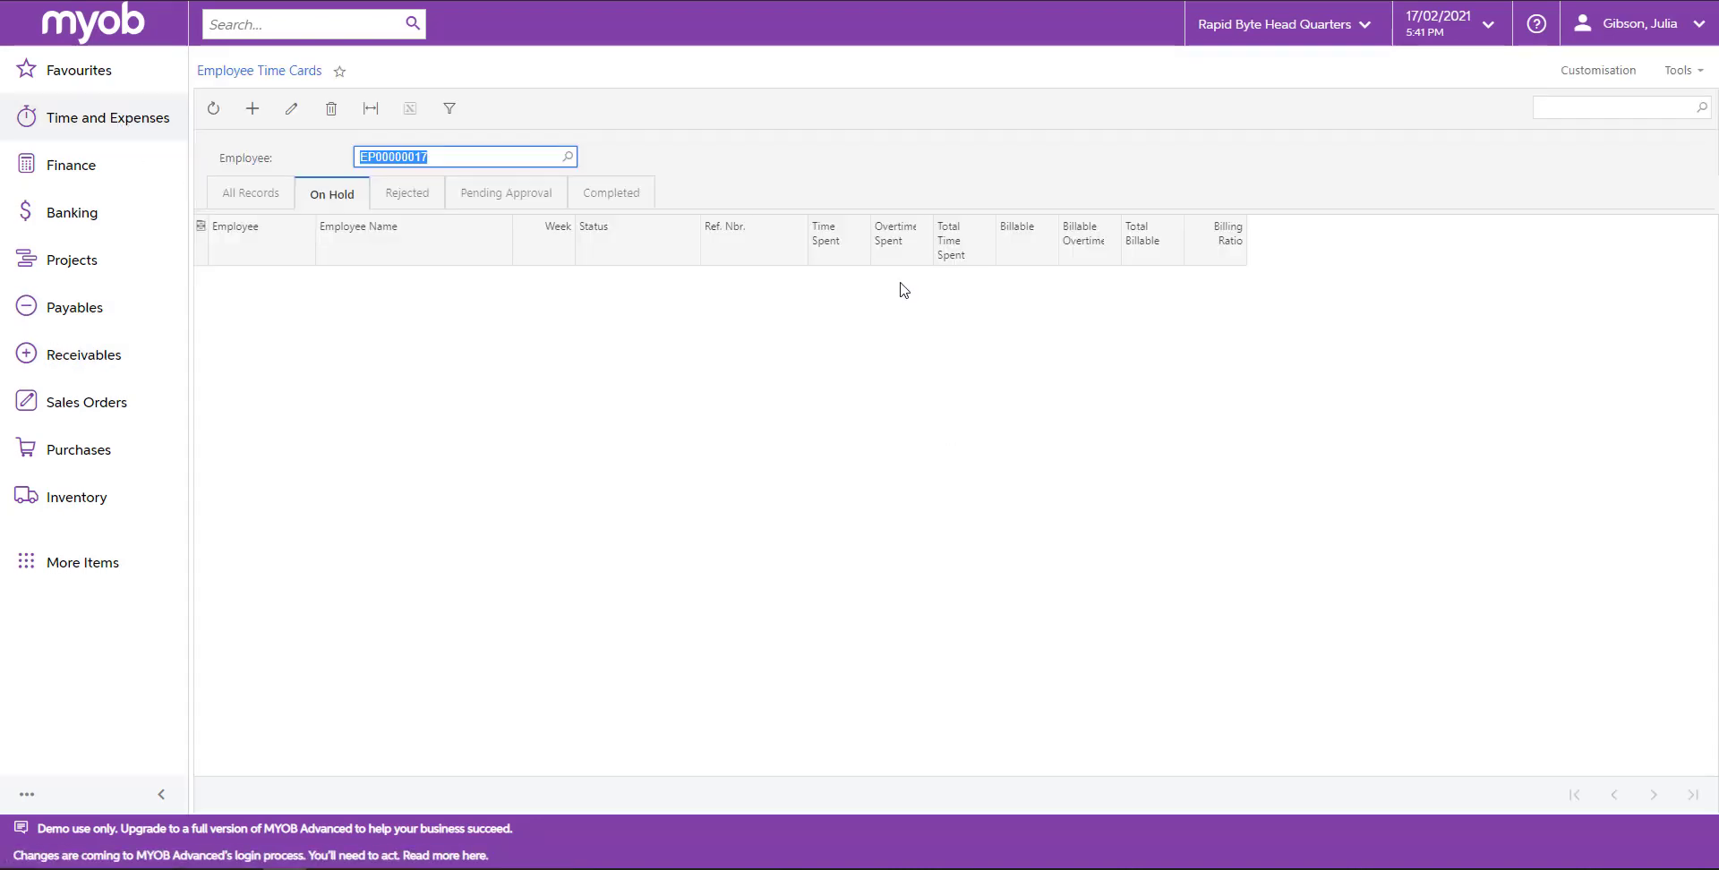
pyautogui.click(255, 203)
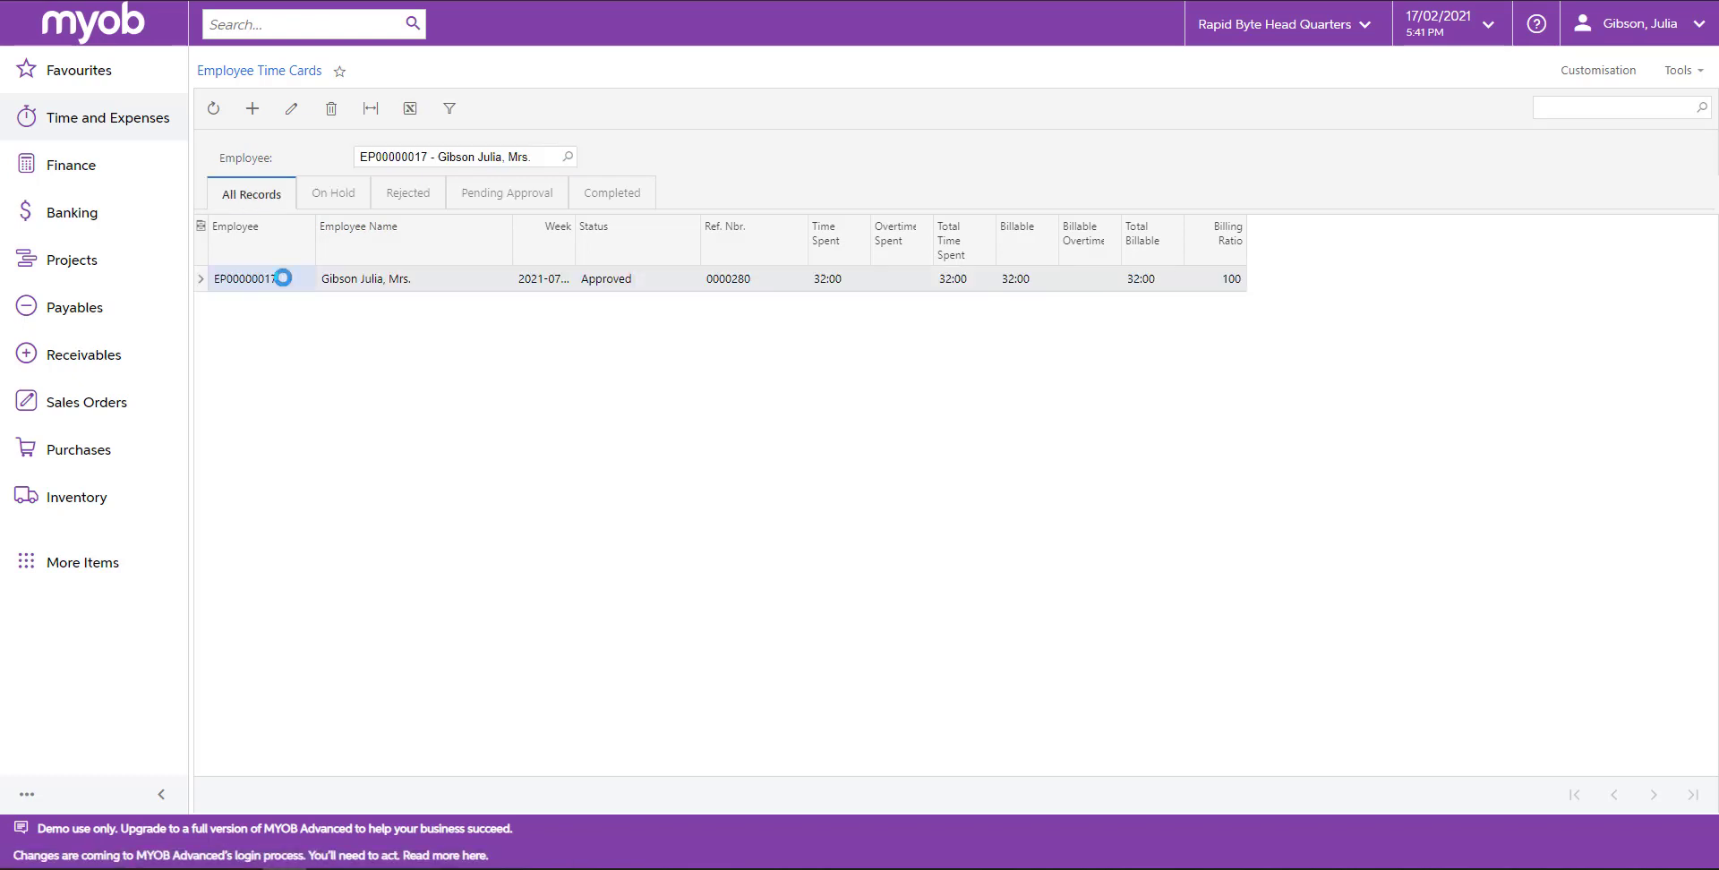
pyautogui.click(279, 276)
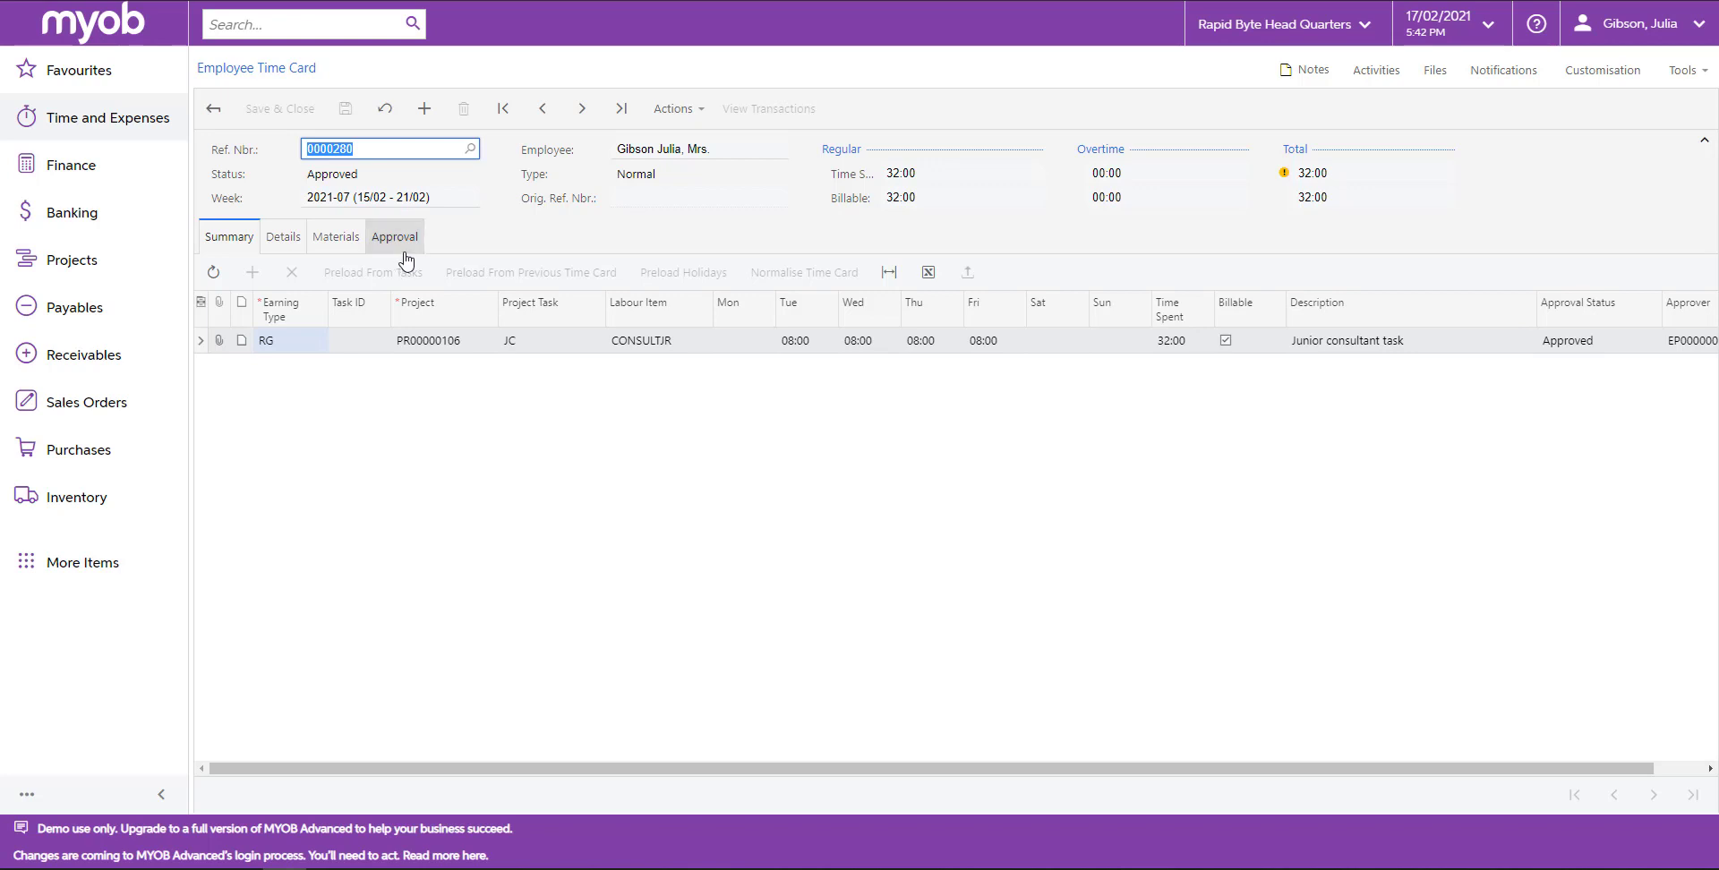
pyautogui.click(676, 109)
pyautogui.click(692, 143)
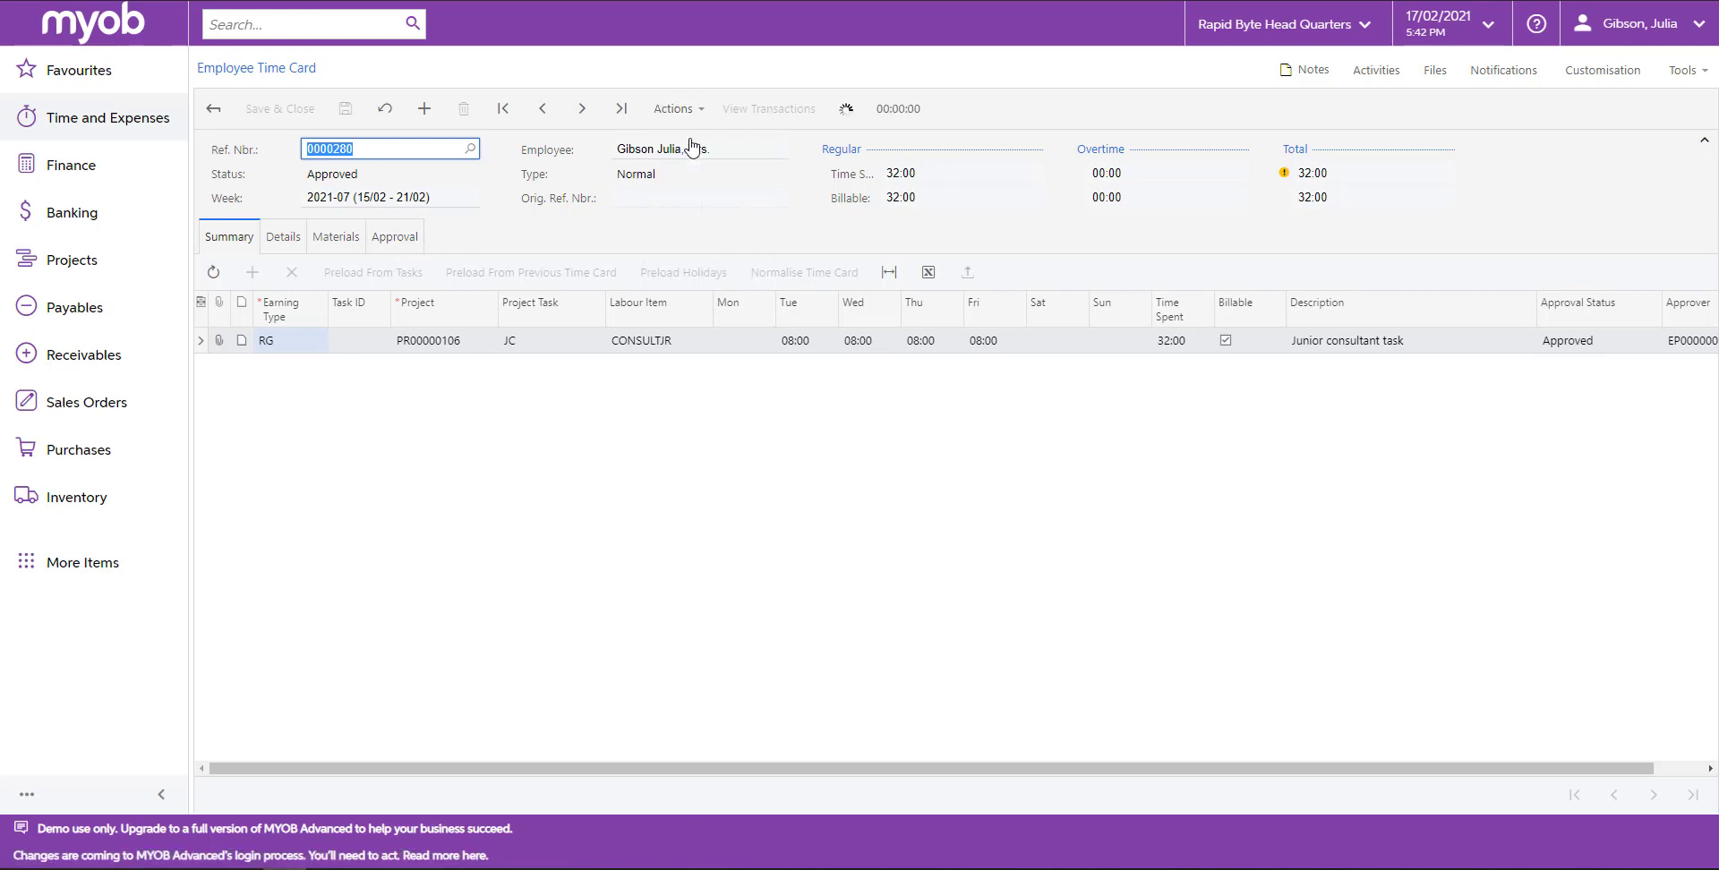